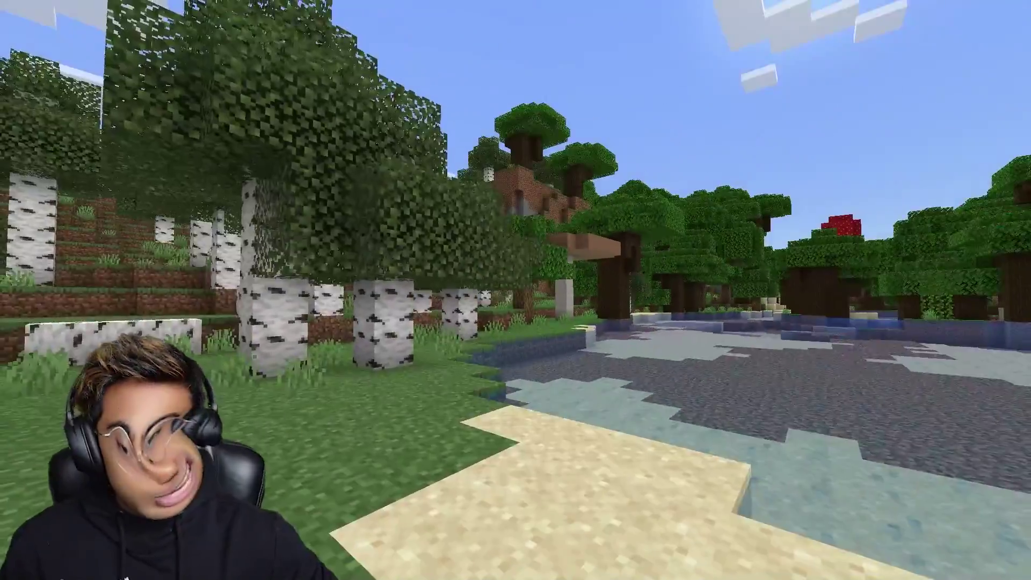
Walk through the birch forest and across the beach to preview the shaders
{"action": "key", "text": "w"}
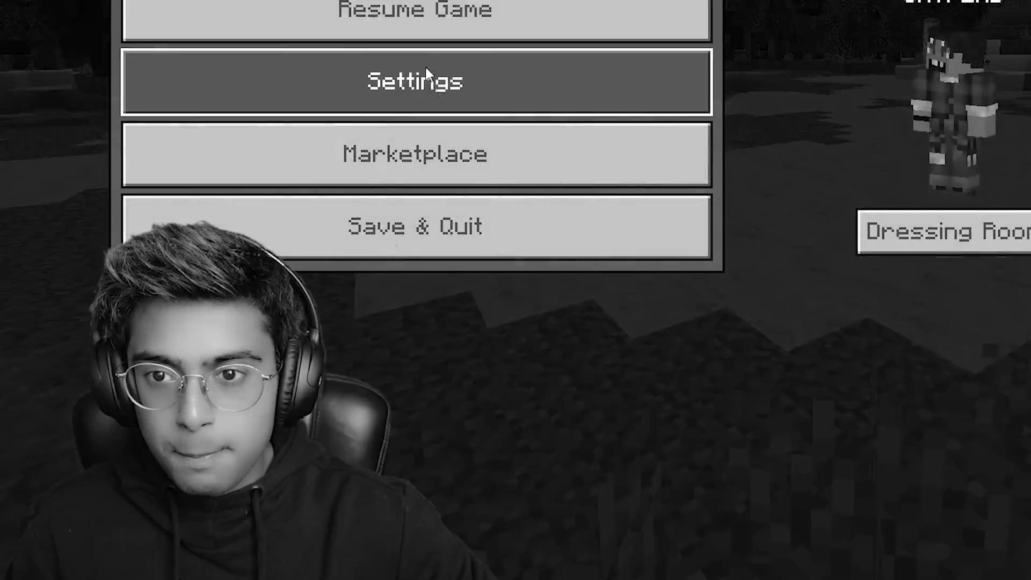
{"action": "left_click", "coordinate": [433, 80]}
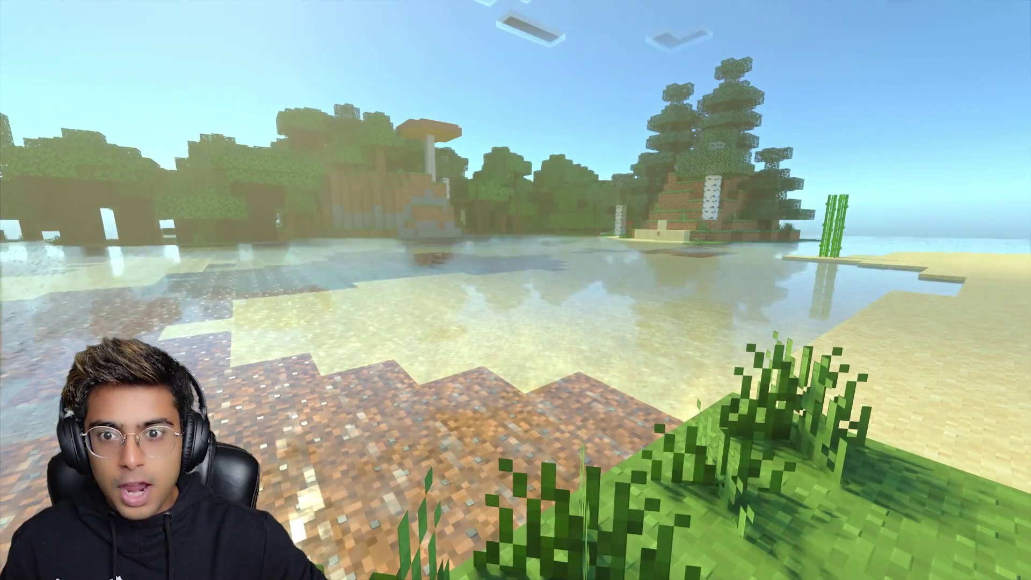
{"action": "key", "text": "w"}
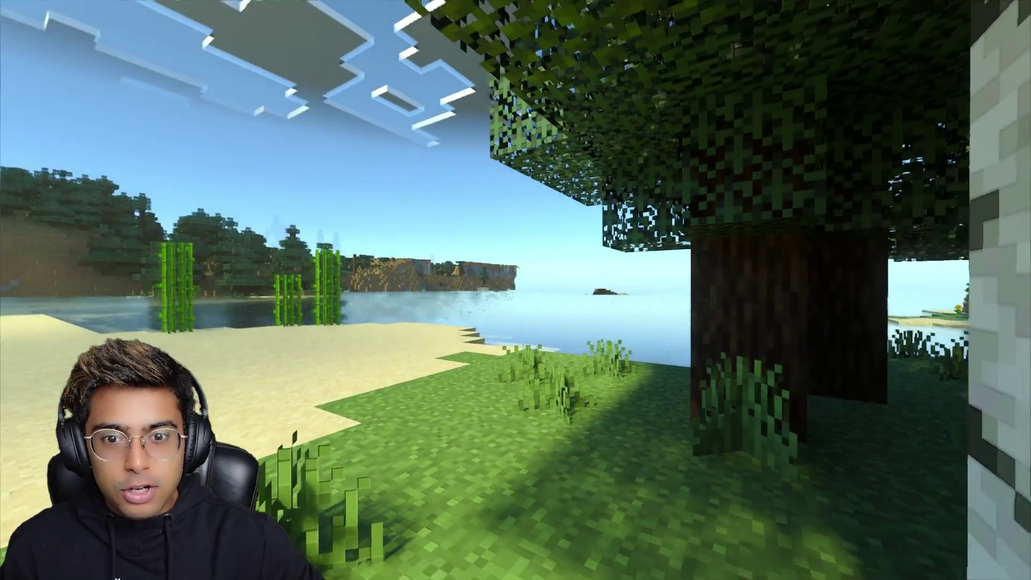
{"action": "key", "text": "s"}
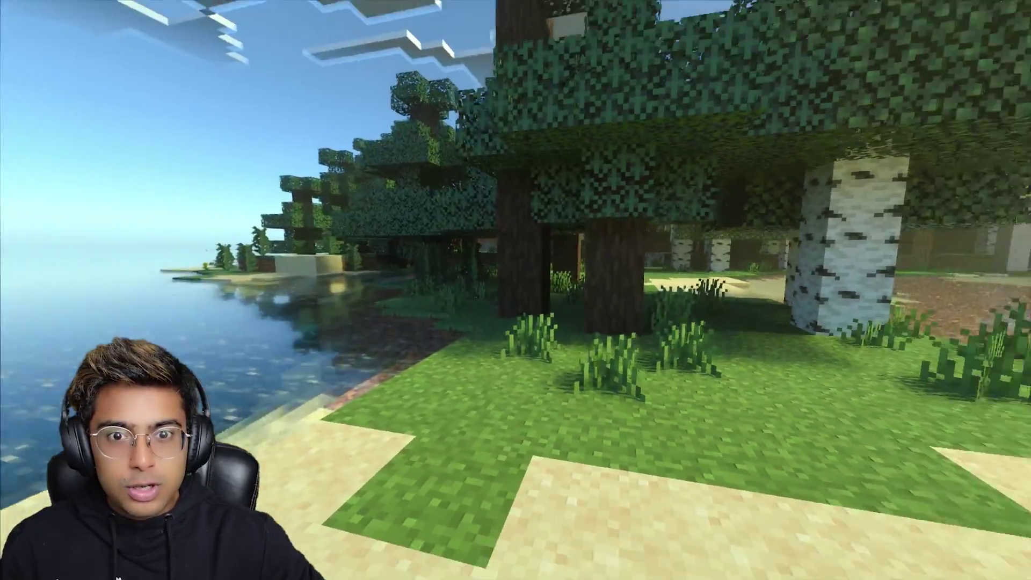
{"action": "key", "text": "w"}
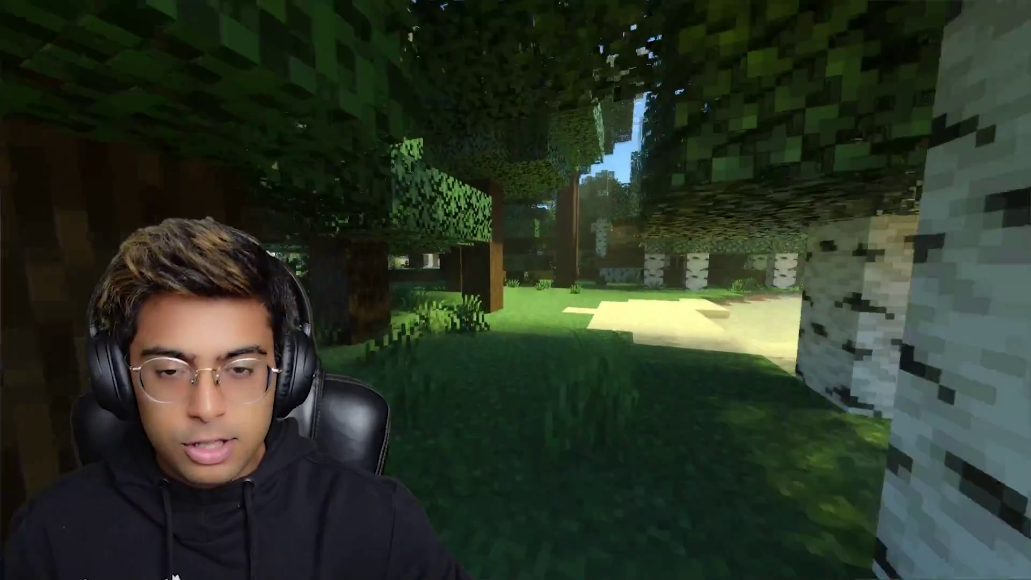
{"action": "key", "text": "w"}
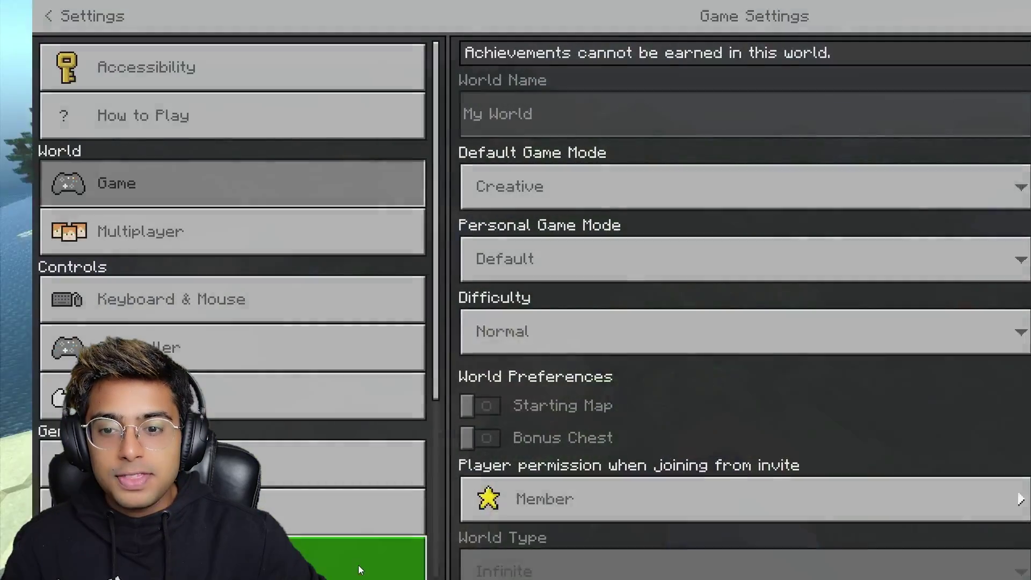
Turn on Ray Tracing in the Video settings
{"action": "left_click", "coordinate": [358, 565]}
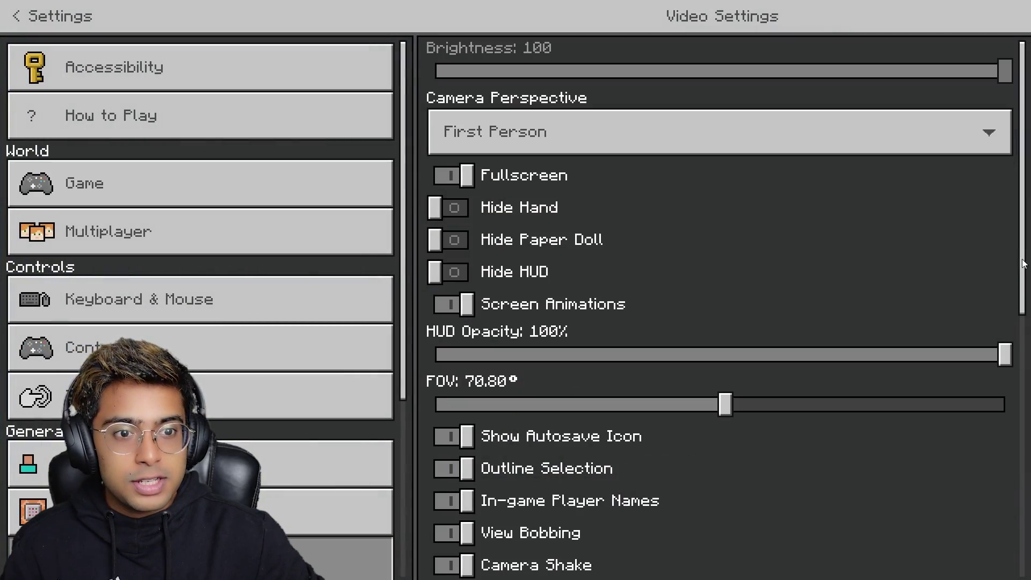
{"action": "scroll", "coordinate": [1023, 264], "scroll_direction": "down", "scroll_amount": 10}
{"action": "left_click", "coordinate": [444, 457]}
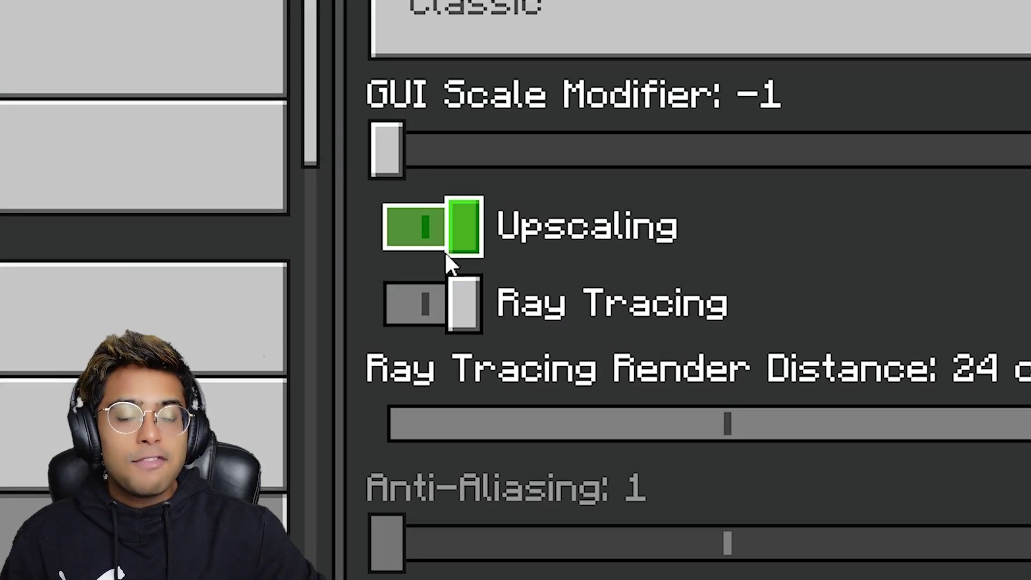
{"action": "left_click", "coordinate": [502, 315]}
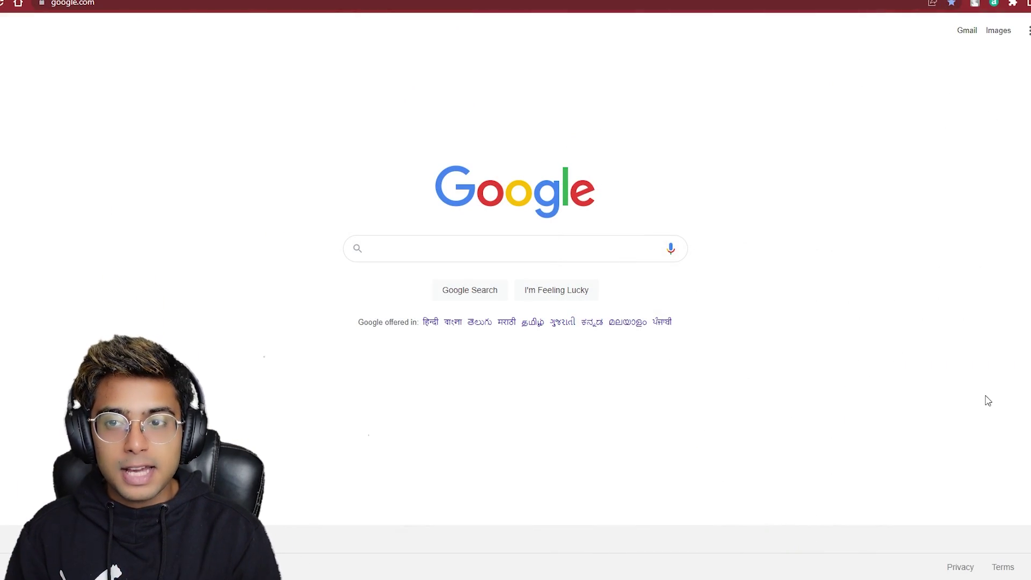
Search Google for 'vanilla rtx normals download' and open the MCPEDL Vanilla RTX result
{"action": "type", "text": "vanilla rtx"}
{"action": "key", "text": "Down"}
{"action": "key", "text": "Return"}
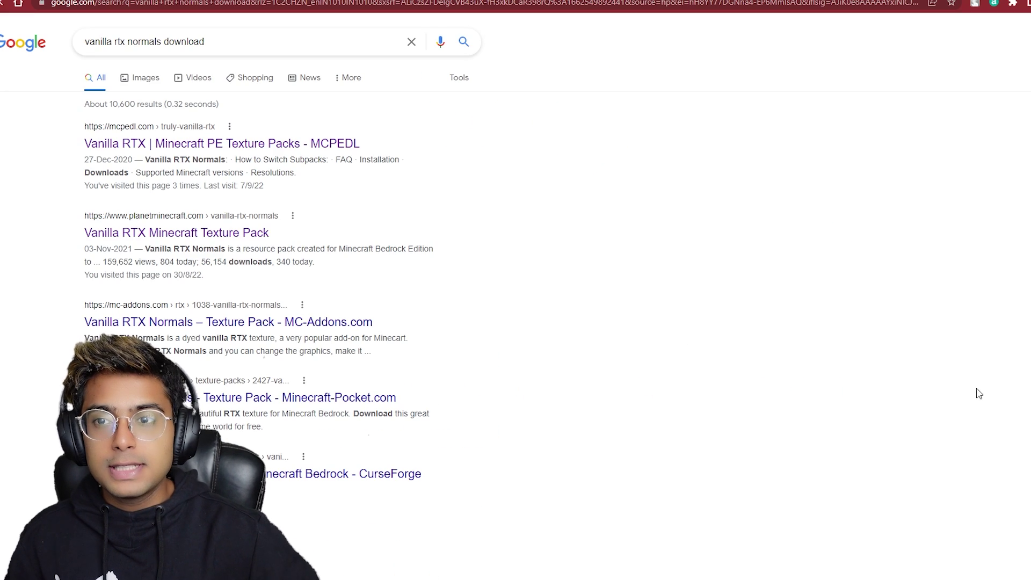
{"action": "left_click", "coordinate": [324, 146]}
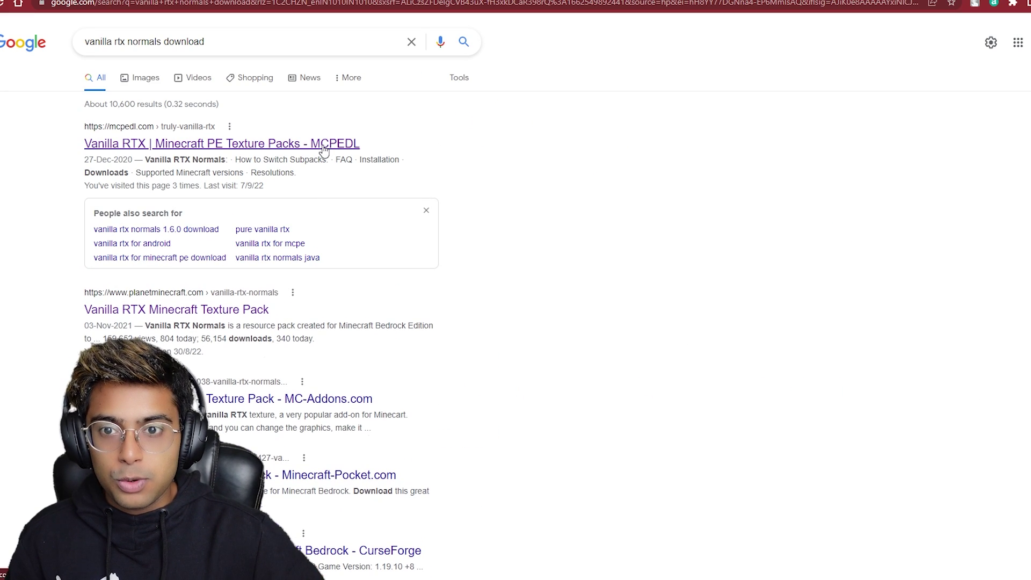
{"action": "left_click", "coordinate": [114, 152]}
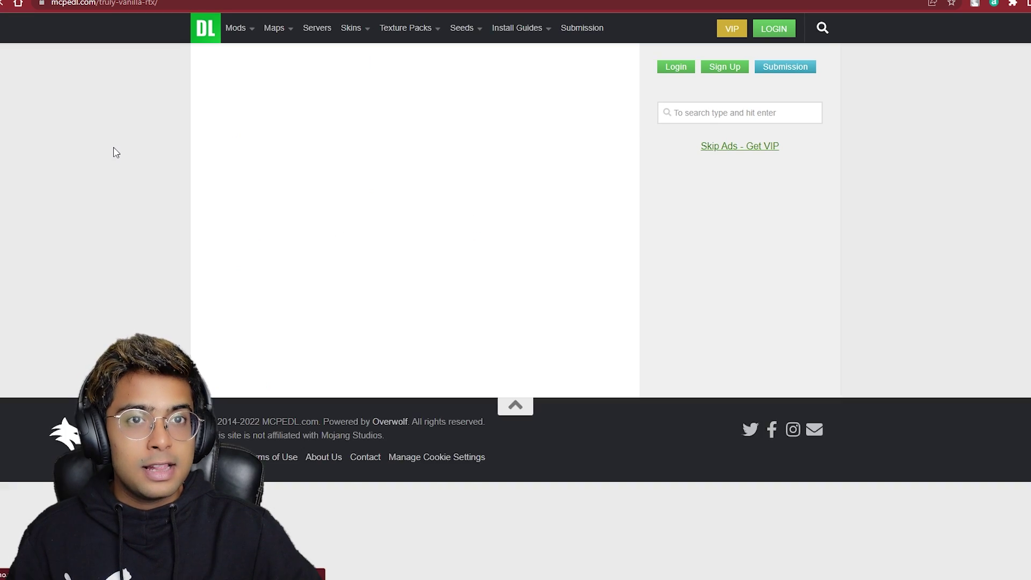
Scroll to the Downloads section and follow the Vanilla RTX Normals v1.7.5 (Release) link
{"action": "scroll", "coordinate": [359, 257], "scroll_direction": "down", "scroll_amount": 10}
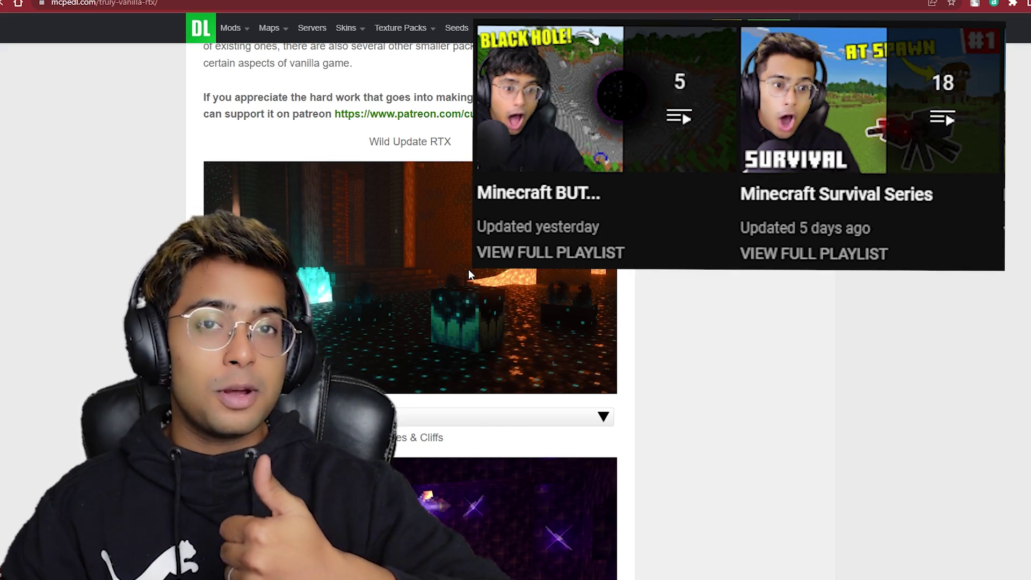
{"action": "scroll", "coordinate": [470, 270], "scroll_direction": "down", "scroll_amount": 20}
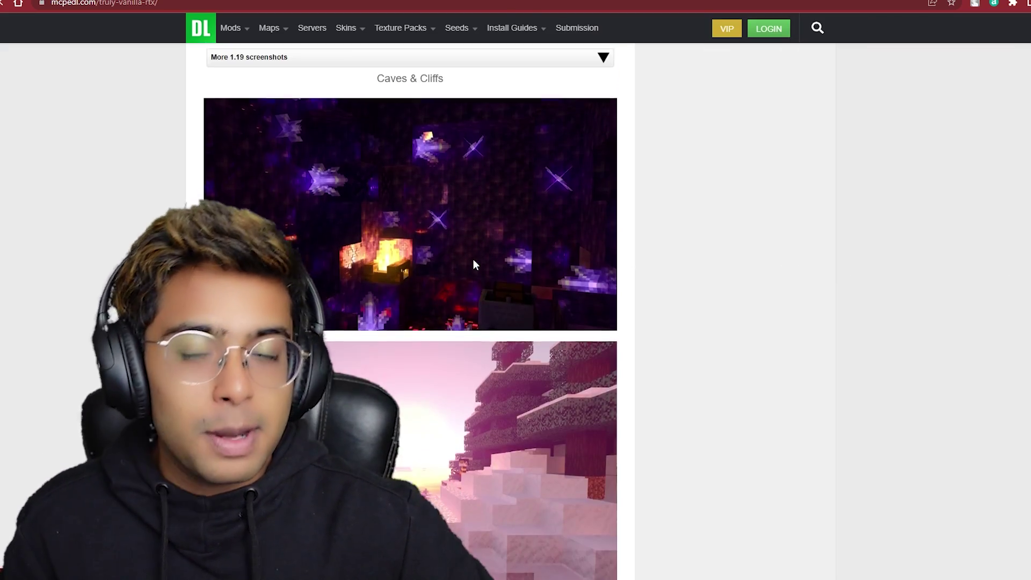
{"action": "scroll", "coordinate": [465, 252], "scroll_direction": "down", "scroll_amount": 20}
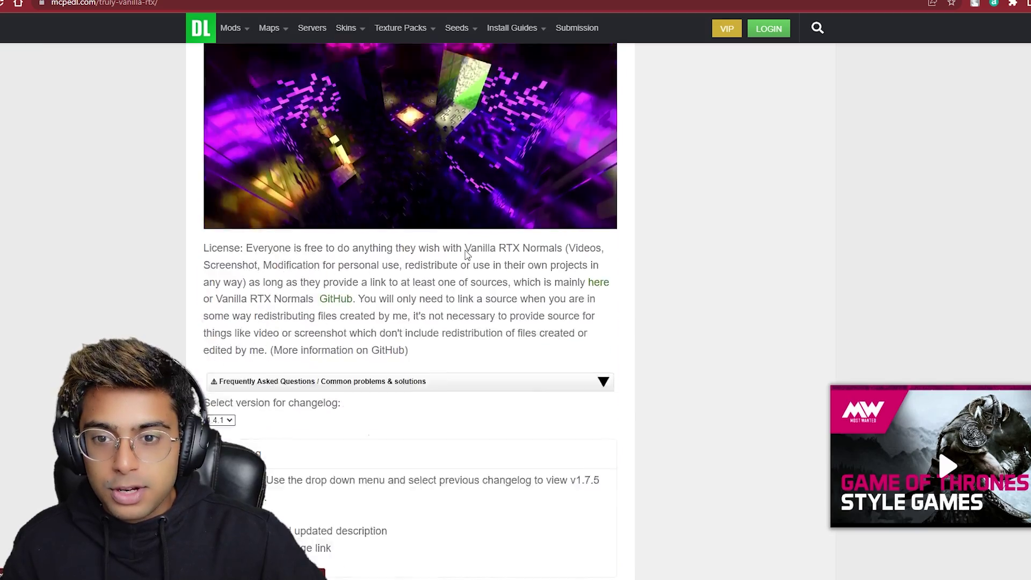
{"action": "scroll", "coordinate": [465, 250], "scroll_direction": "up", "scroll_amount": 16}
{"action": "scroll", "coordinate": [466, 251], "scroll_direction": "up", "scroll_amount": 15}
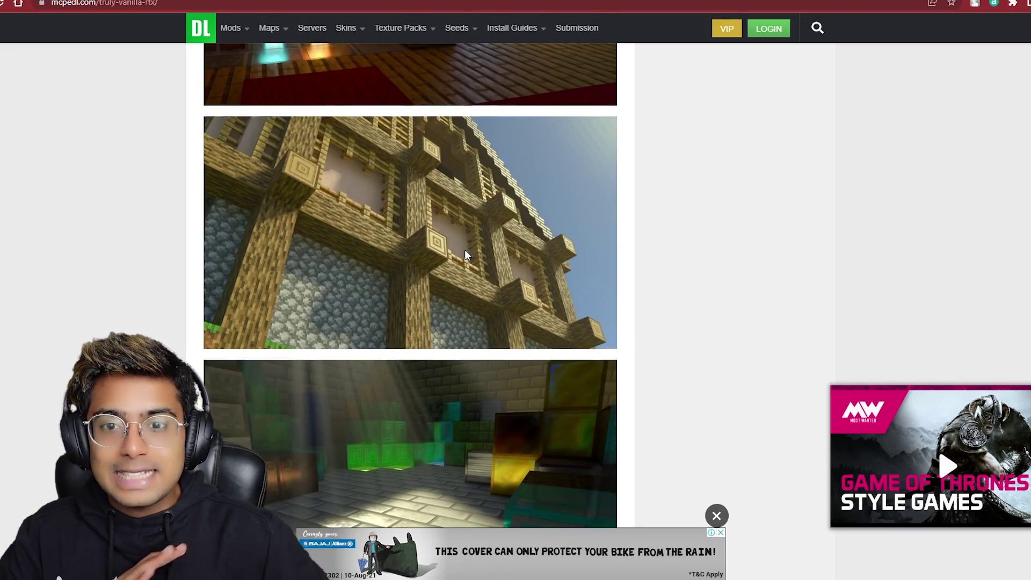
{"action": "scroll", "coordinate": [466, 253], "scroll_direction": "up", "scroll_amount": 5}
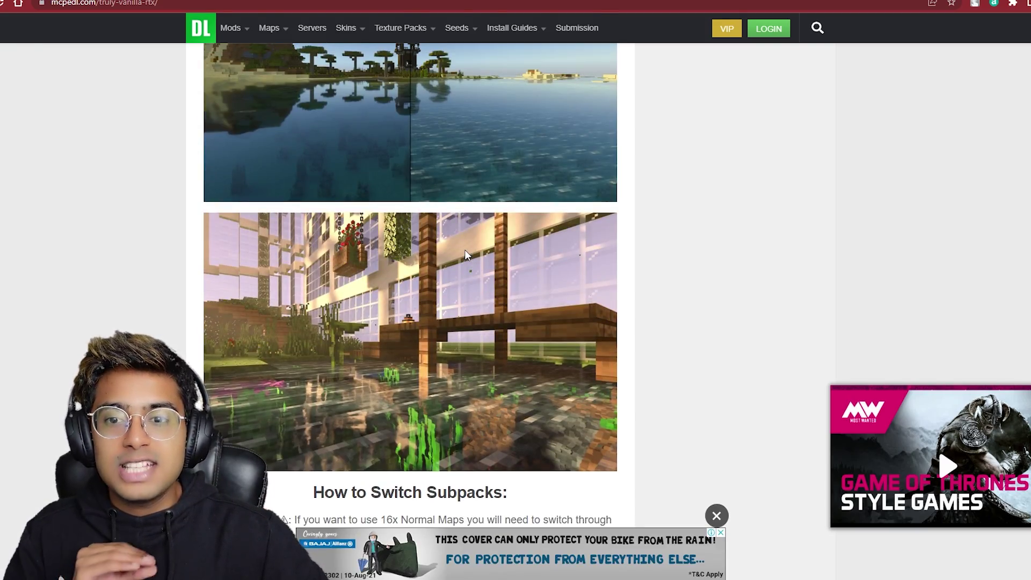
{"action": "scroll", "coordinate": [465, 253], "scroll_direction": "down", "scroll_amount": 20}
{"action": "scroll", "coordinate": [465, 252], "scroll_direction": "up", "scroll_amount": 6}
{"action": "scroll", "coordinate": [465, 255], "scroll_direction": "down", "scroll_amount": 4}
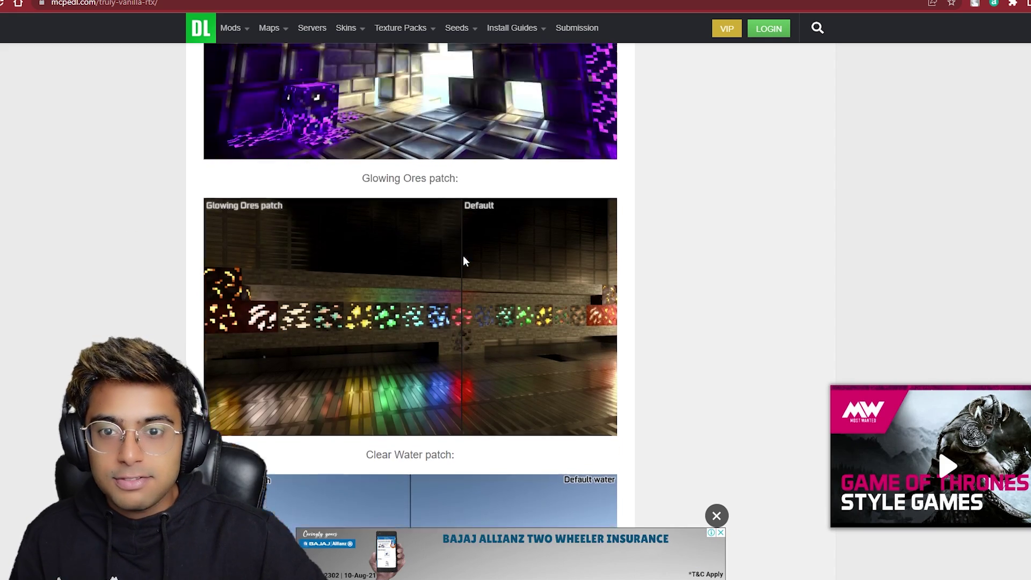
{"action": "scroll", "coordinate": [463, 255], "scroll_direction": "up", "scroll_amount": 9}
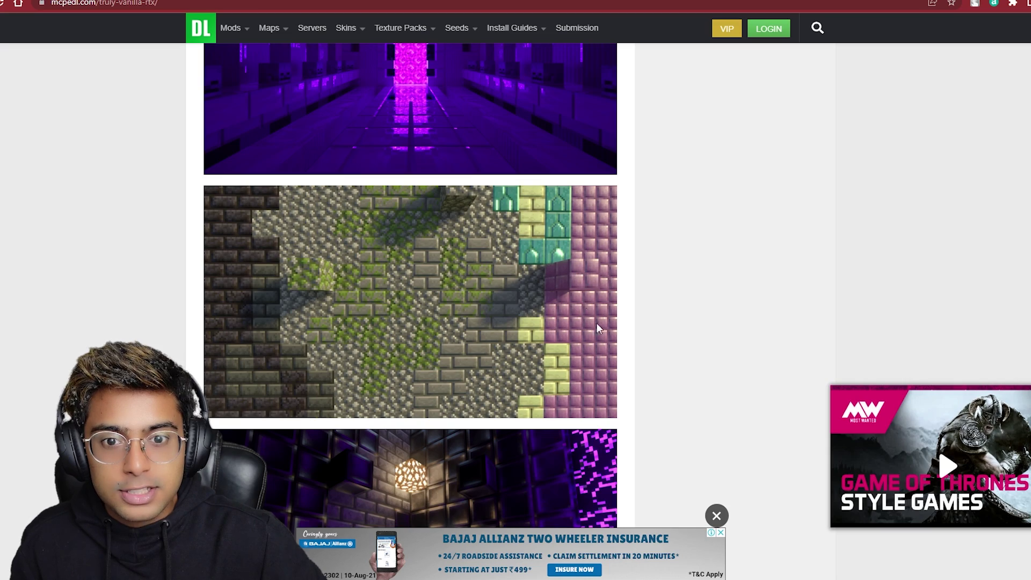
{"action": "scroll", "coordinate": [488, 310], "scroll_direction": "down", "scroll_amount": 12}
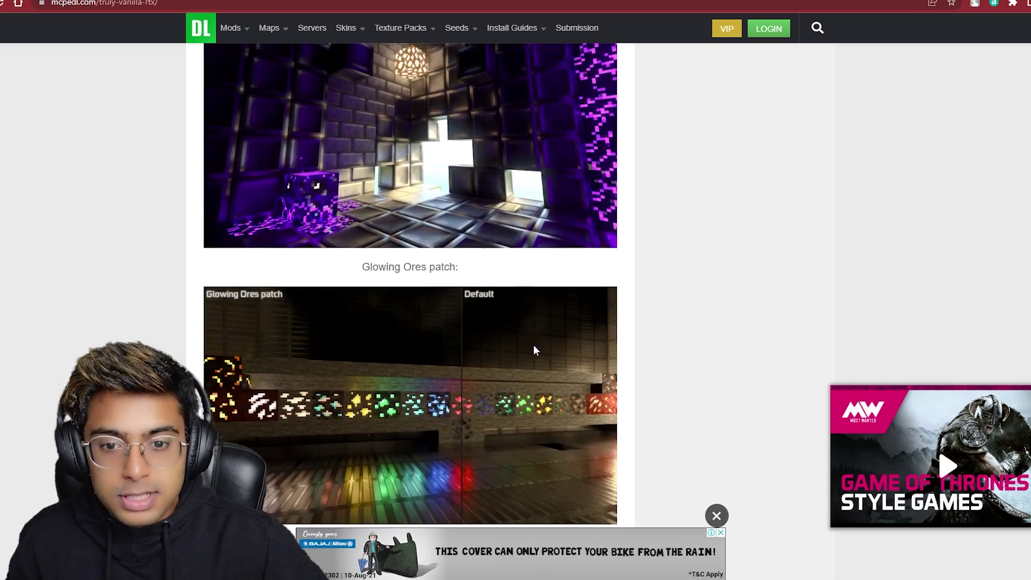
{"action": "scroll", "coordinate": [538, 348], "scroll_direction": "down", "scroll_amount": 15}
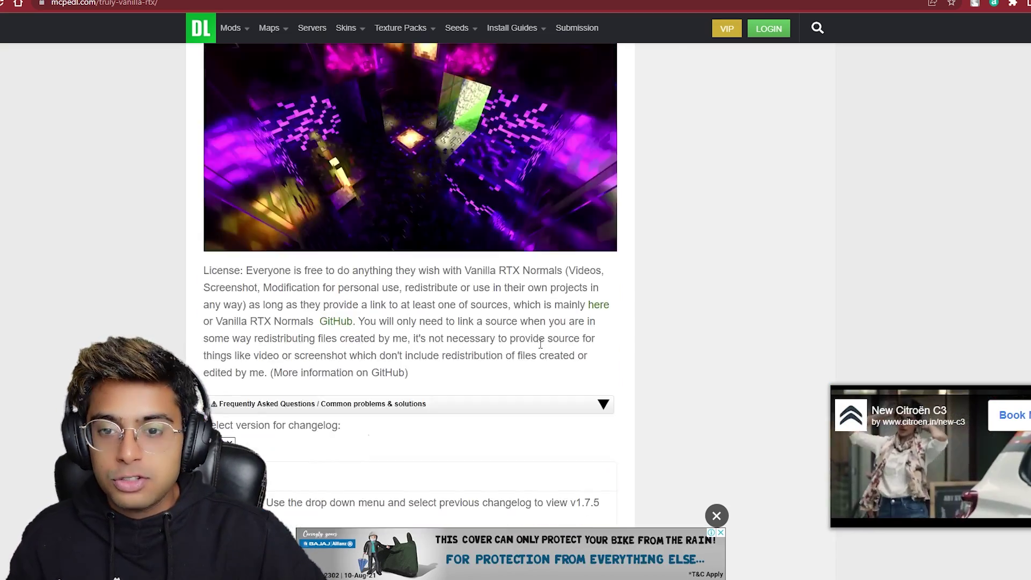
{"action": "scroll", "coordinate": [445, 341], "scroll_direction": "down", "scroll_amount": 2}
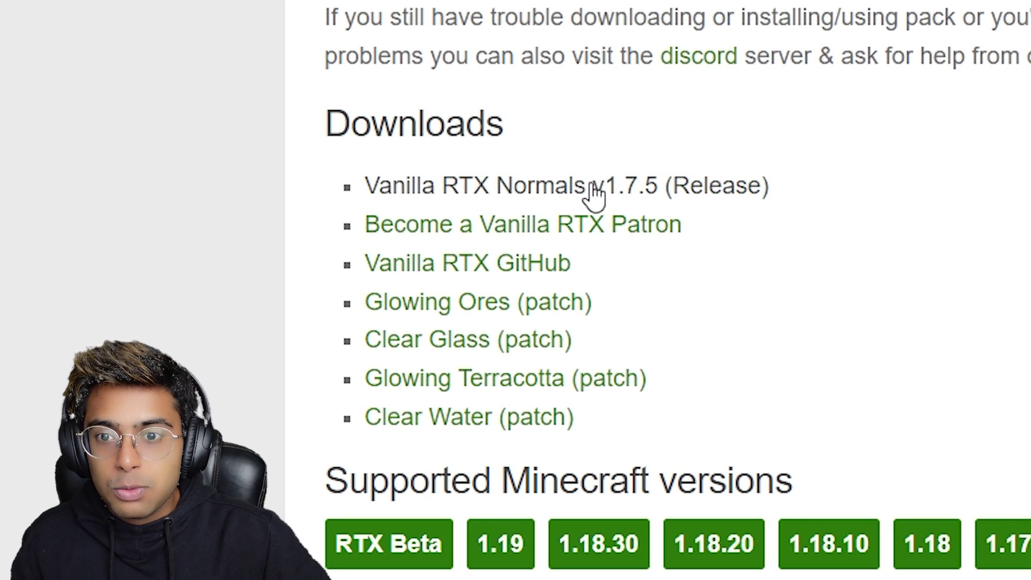
{"action": "left_click", "coordinate": [670, 188]}
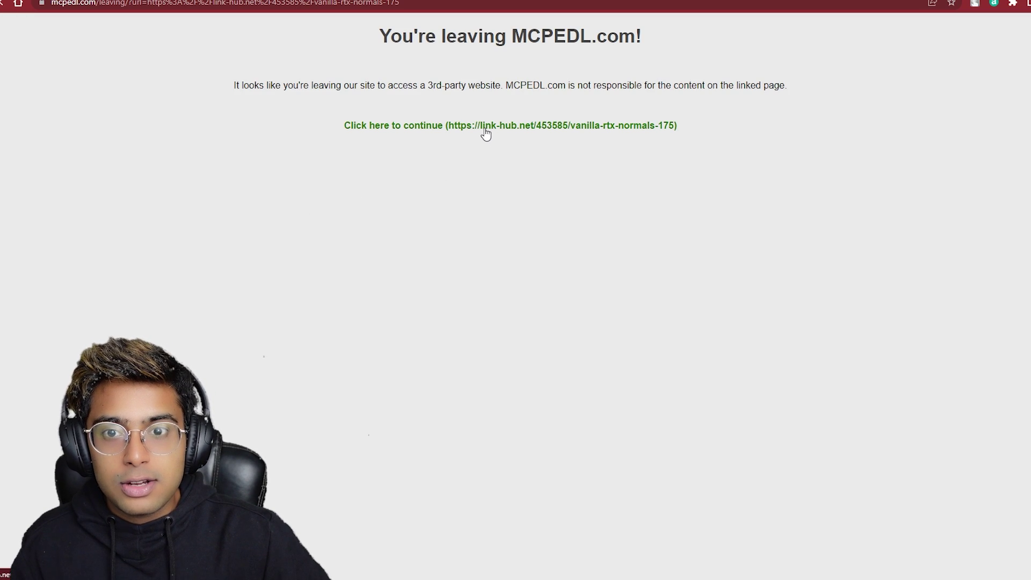
Continue to the Linkvertise page and highlight its Vanilla RTX Normals v1.7.5 title
{"action": "left_click", "coordinate": [487, 127]}
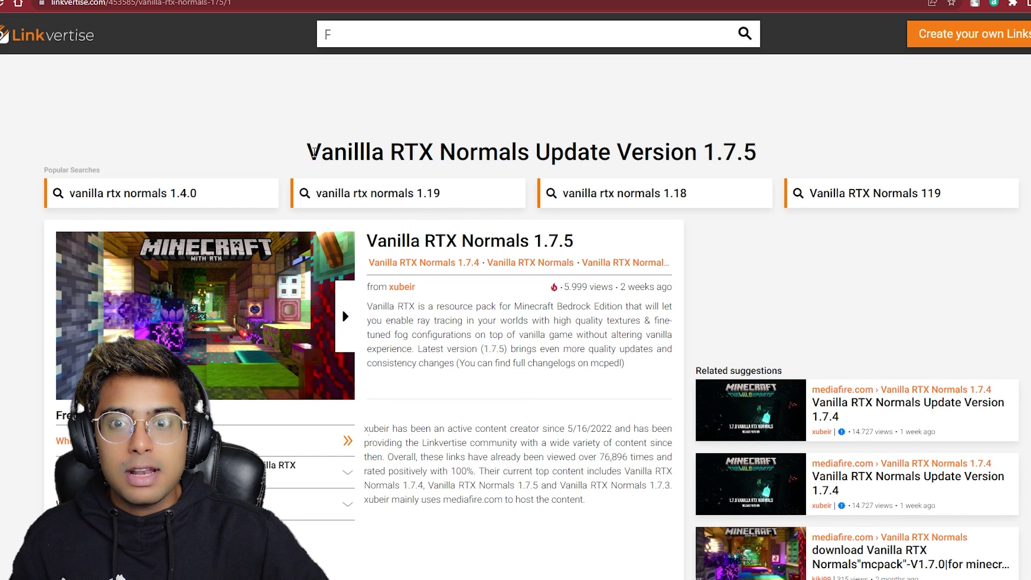
{"action": "left_click_drag", "start_coordinate": [314, 152], "coordinate": [772, 157]}
{"action": "left_click", "coordinate": [696, 163]}
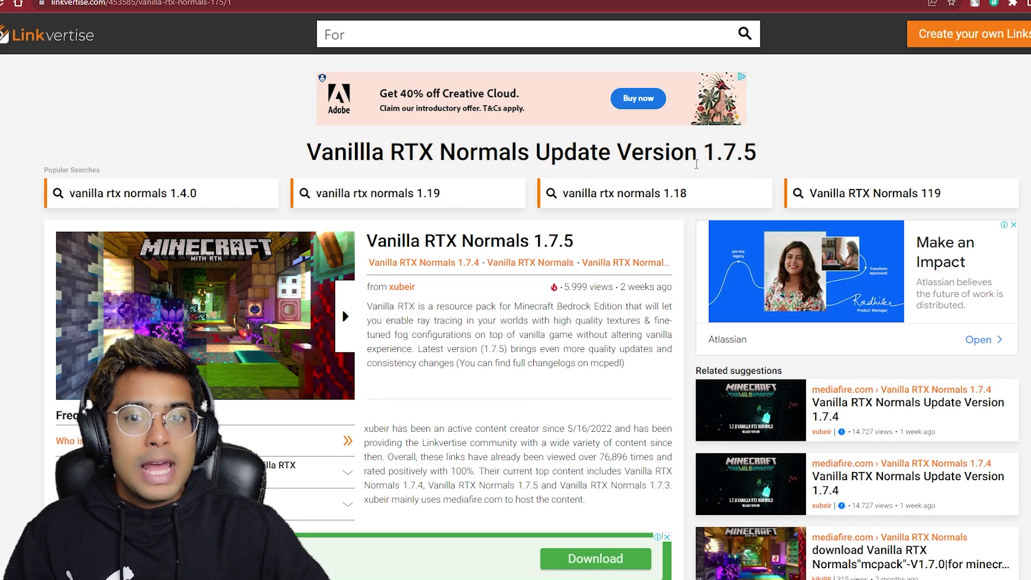
{"action": "left_click_drag", "start_coordinate": [697, 164], "coordinate": [738, 148]}
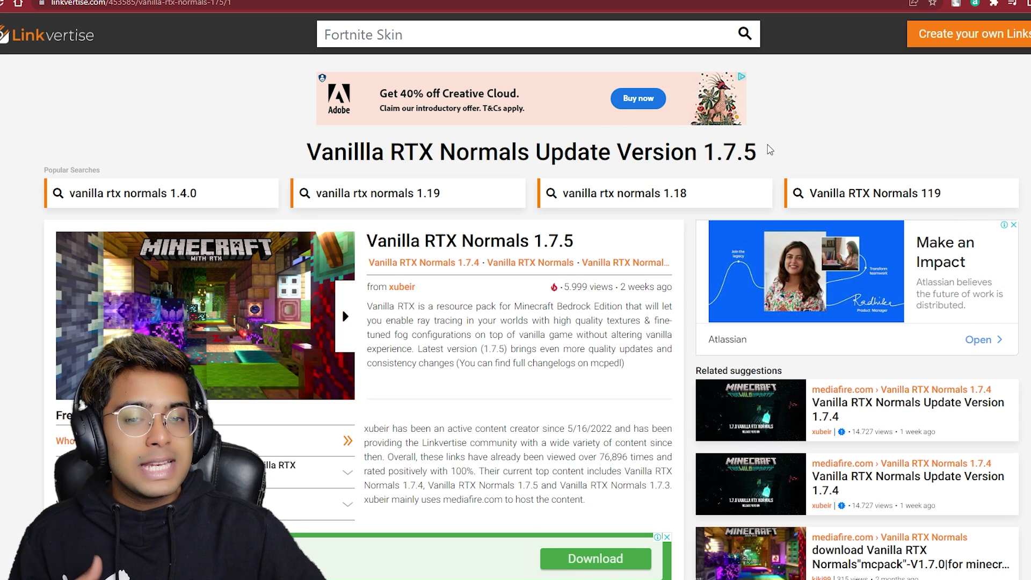
{"action": "scroll", "coordinate": [698, 183], "scroll_direction": "down", "scroll_amount": 4}
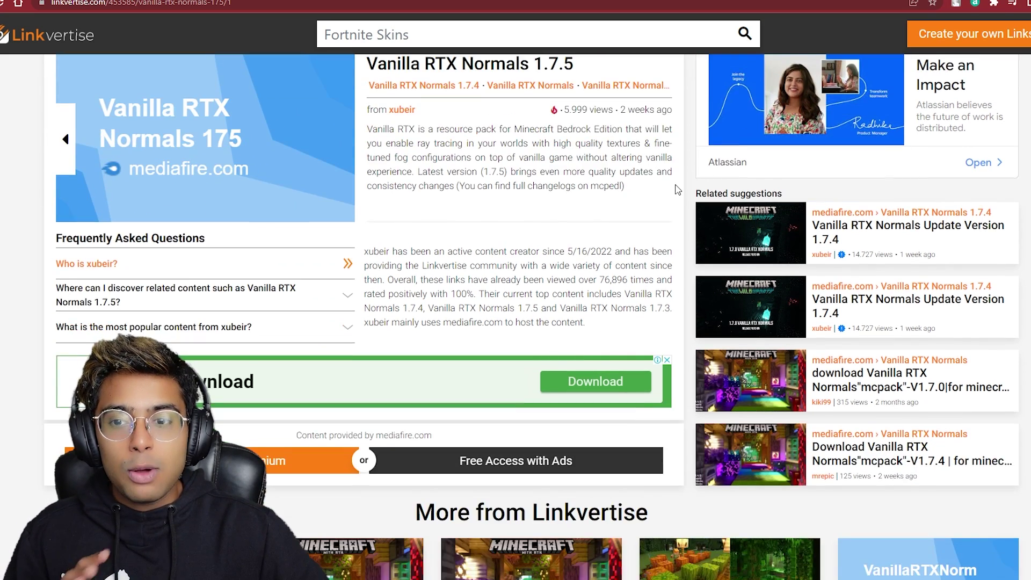
{"action": "scroll", "coordinate": [647, 218], "scroll_direction": "up", "scroll_amount": 4}
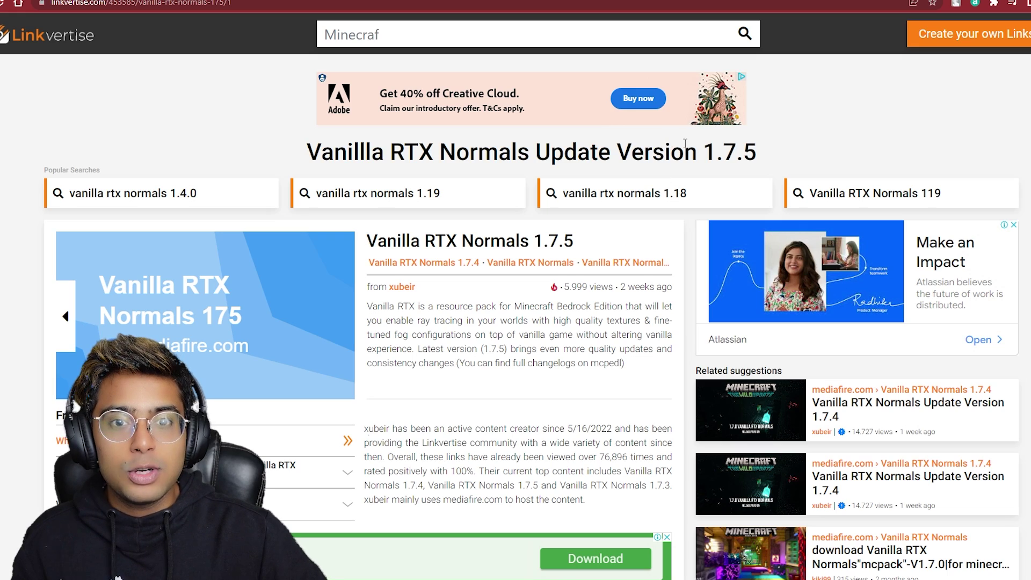
{"action": "triple_click", "coordinate": [784, 159]}
{"action": "scroll", "coordinate": [467, 355], "scroll_direction": "down", "scroll_amount": 5}
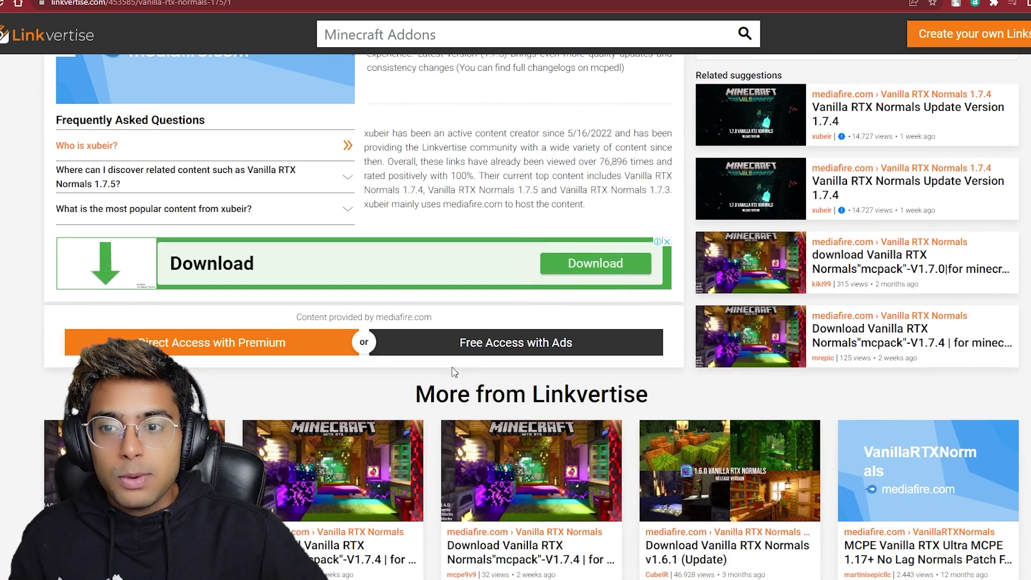
Choose Free Access with Ads, dismiss the articles pop-up, and take free access
{"action": "left_click", "coordinate": [519, 349]}
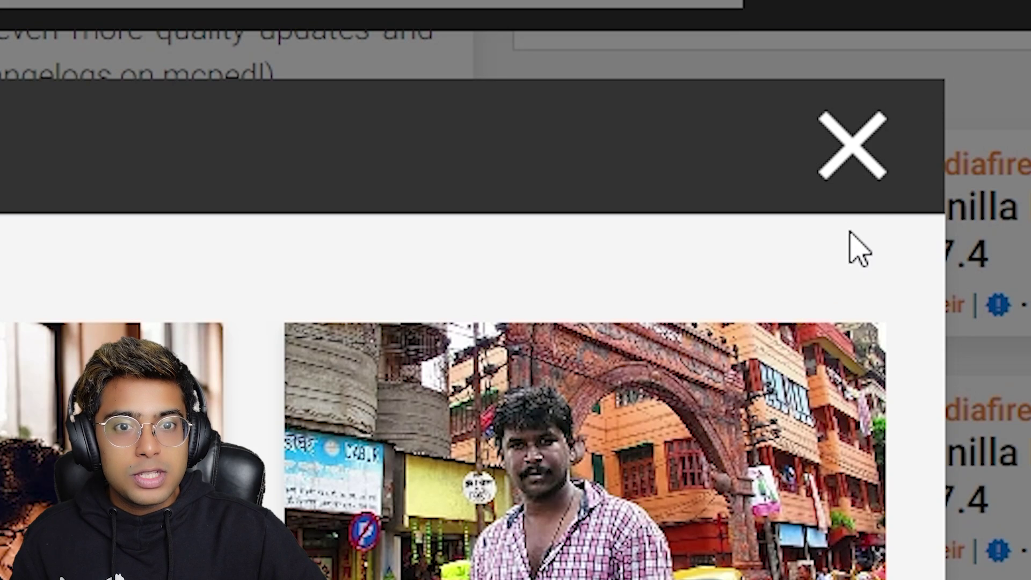
{"action": "left_click", "coordinate": [848, 164]}
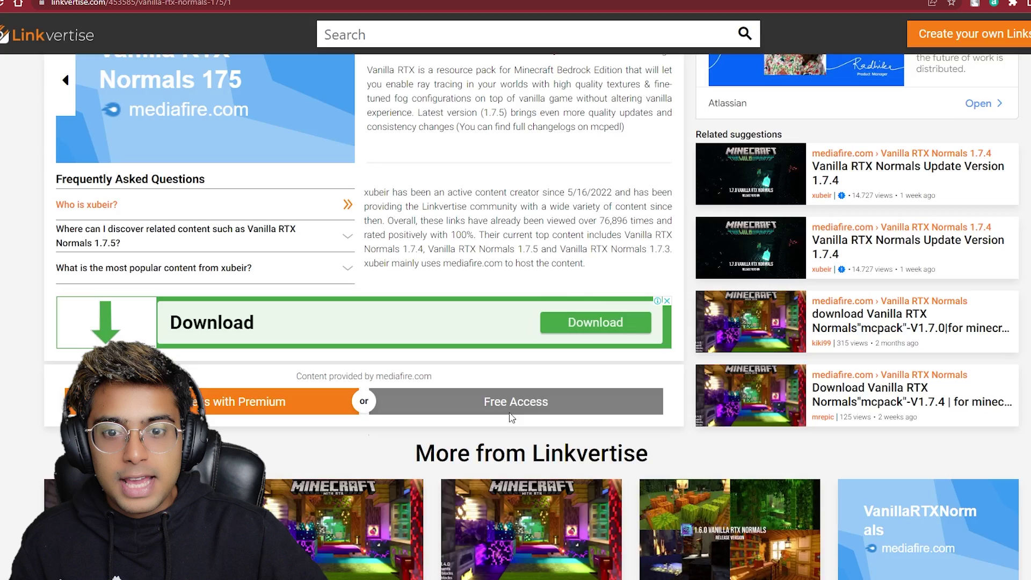
{"action": "left_click", "coordinate": [499, 391]}
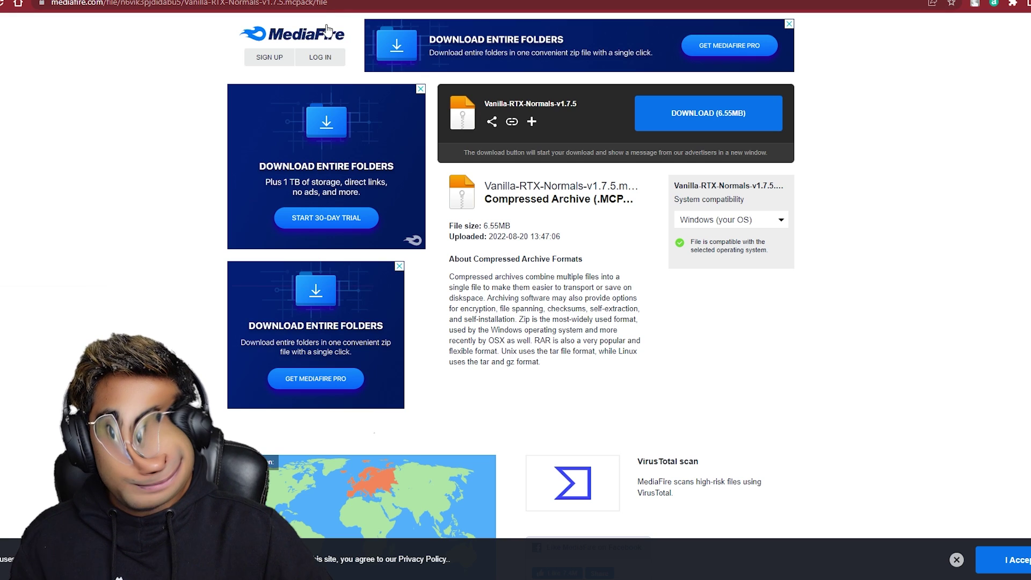
Download Vanilla-RTX-Normals-v1.7.5.mcpack (6.55MB) from the MediaFire page
{"action": "left_click", "coordinate": [344, 3]}
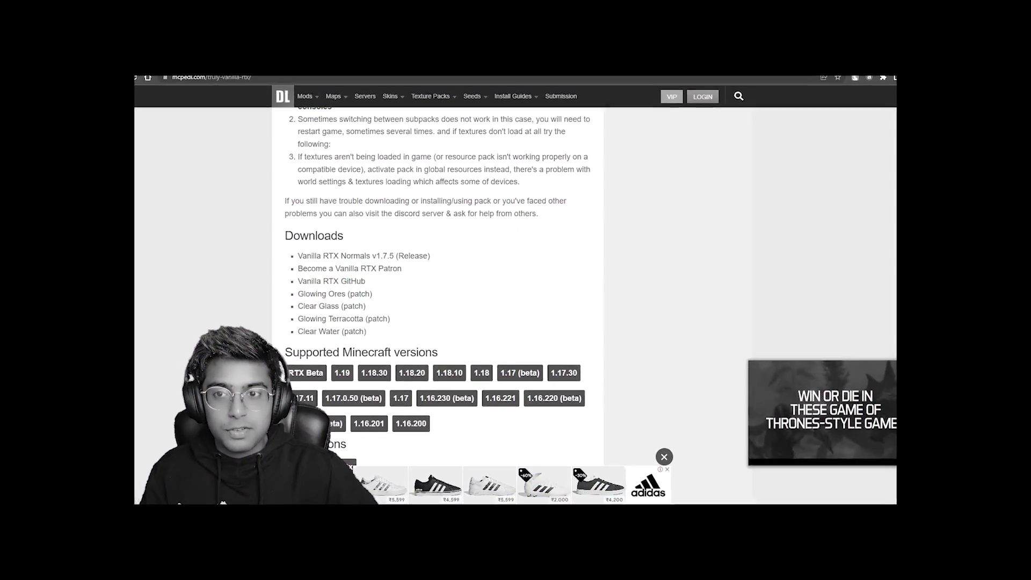
{"action": "left_click", "coordinate": [373, 247]}
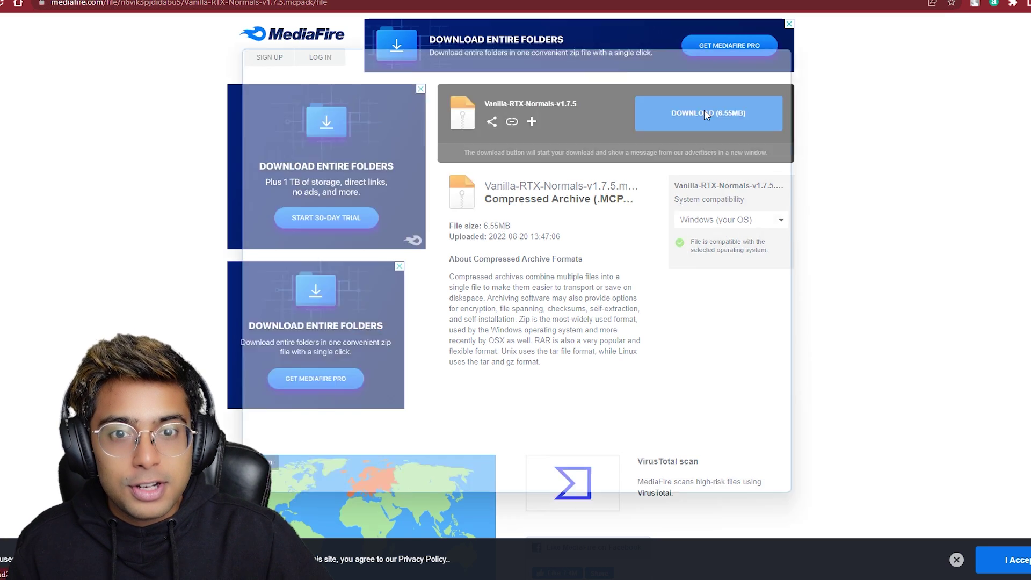
{"action": "left_click", "coordinate": [705, 114]}
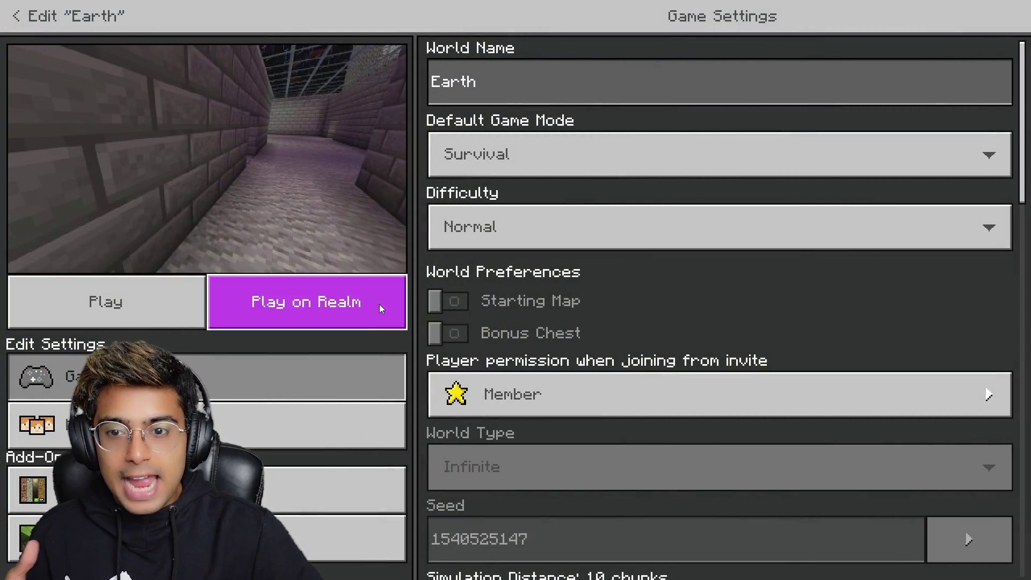
Activate Vanilla RTX Normals from My Packs in Earth's Resource Packs, then play Earth
{"action": "left_click", "coordinate": [215, 490]}
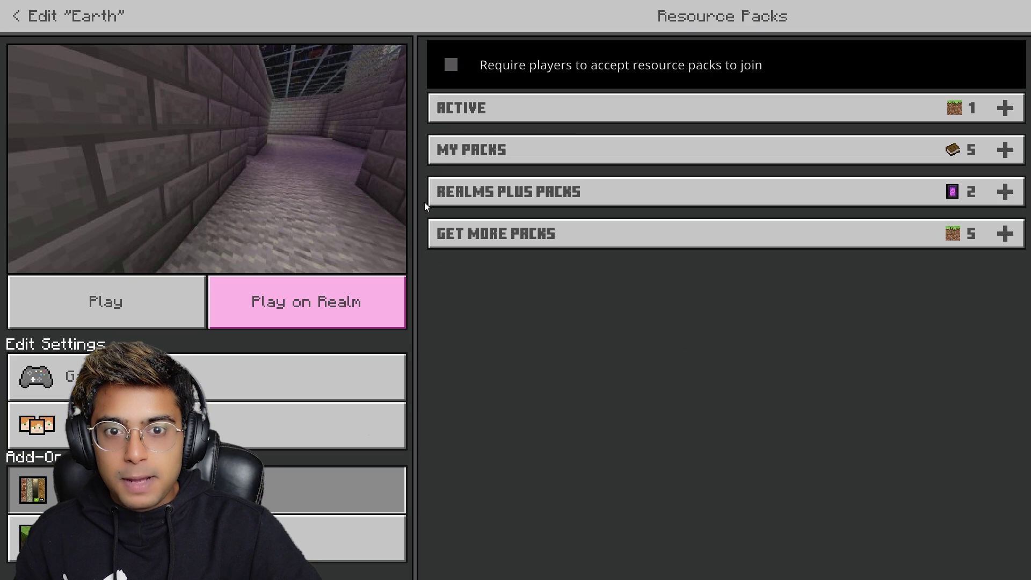
{"action": "left_click", "coordinate": [513, 149]}
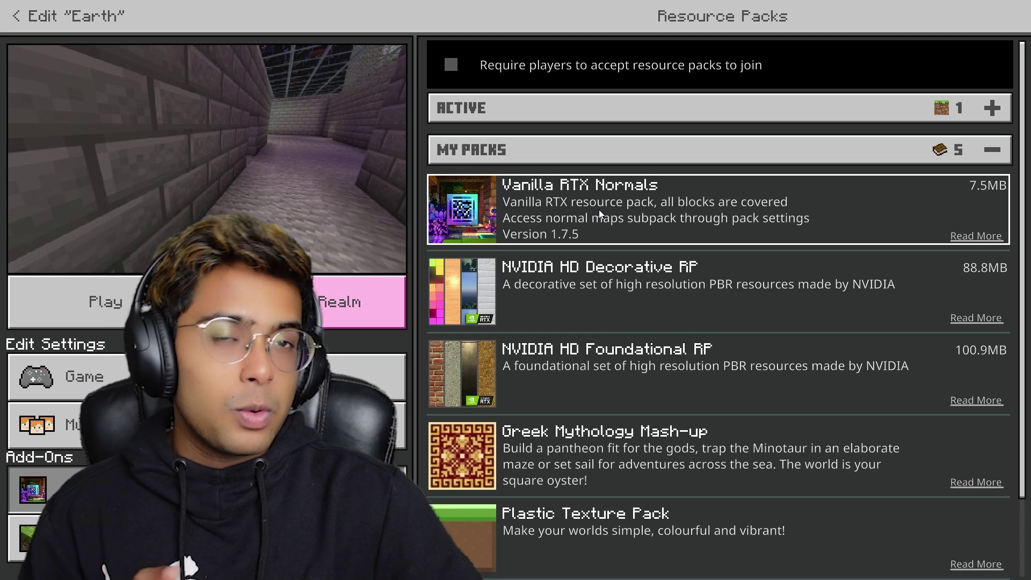
{"action": "left_click", "coordinate": [594, 212]}
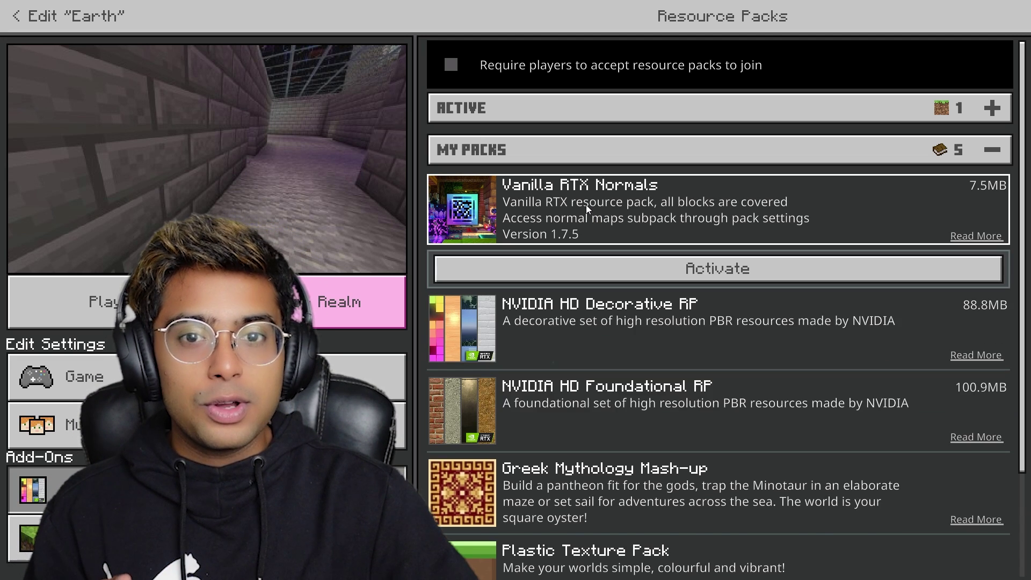
{"action": "left_click", "coordinate": [634, 272]}
{"action": "left_click", "coordinate": [604, 108]}
{"action": "left_click", "coordinate": [605, 154]}
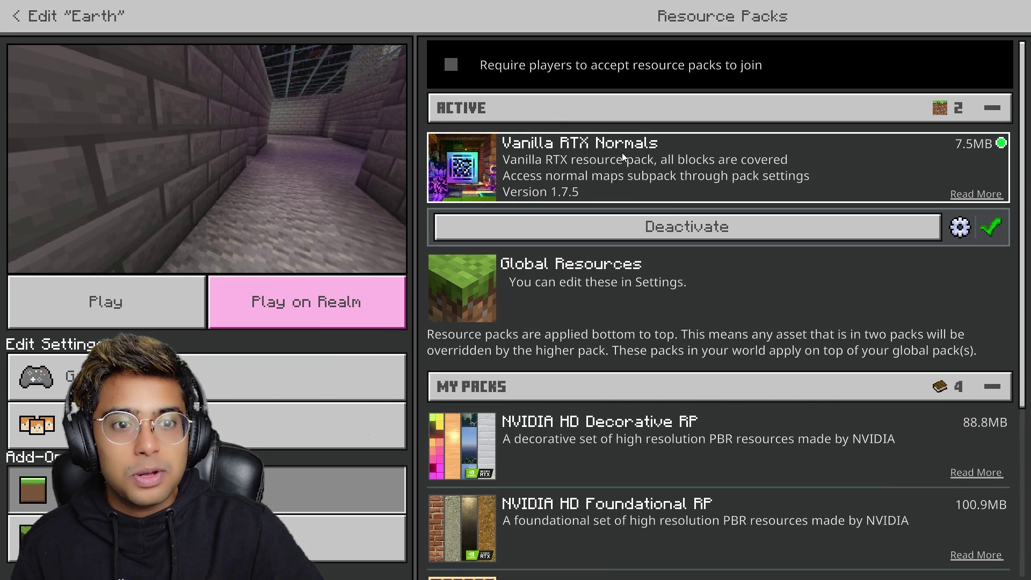
{"action": "left_click", "coordinate": [96, 319]}
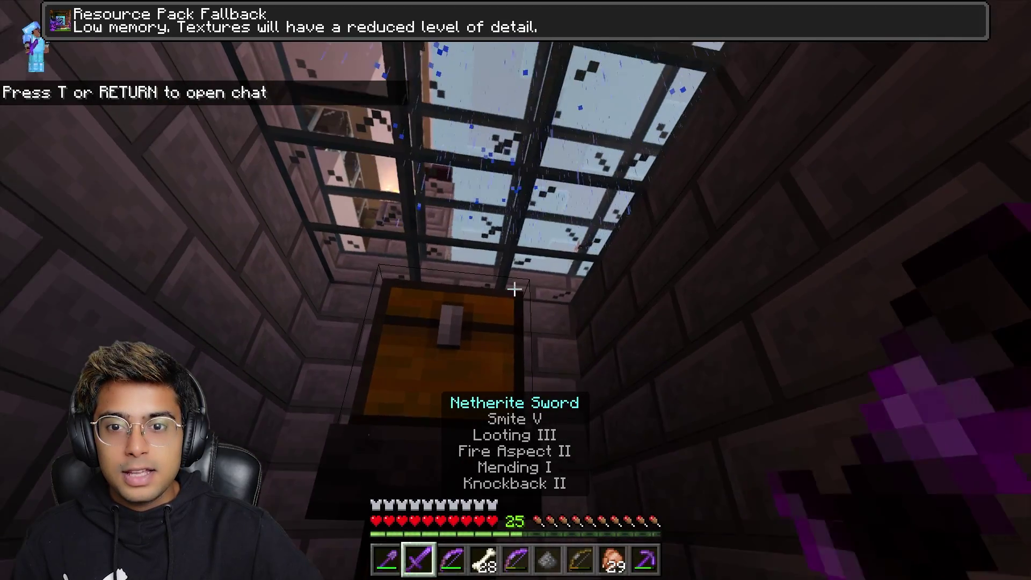
Walk through the corridor and along the walls to the pink castle and open its doors
{"action": "key", "text": "w"}
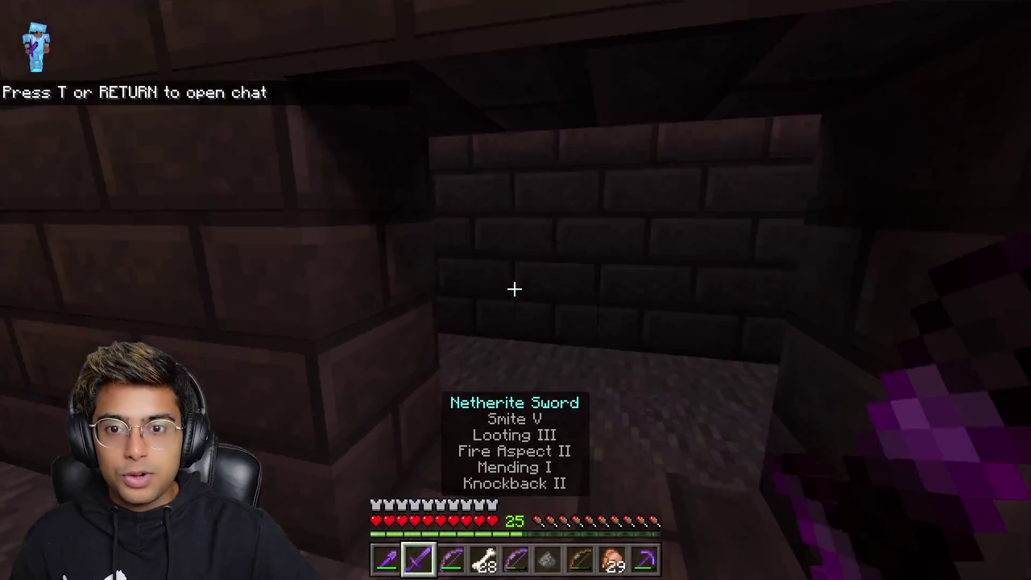
{"action": "key", "text": "w"}
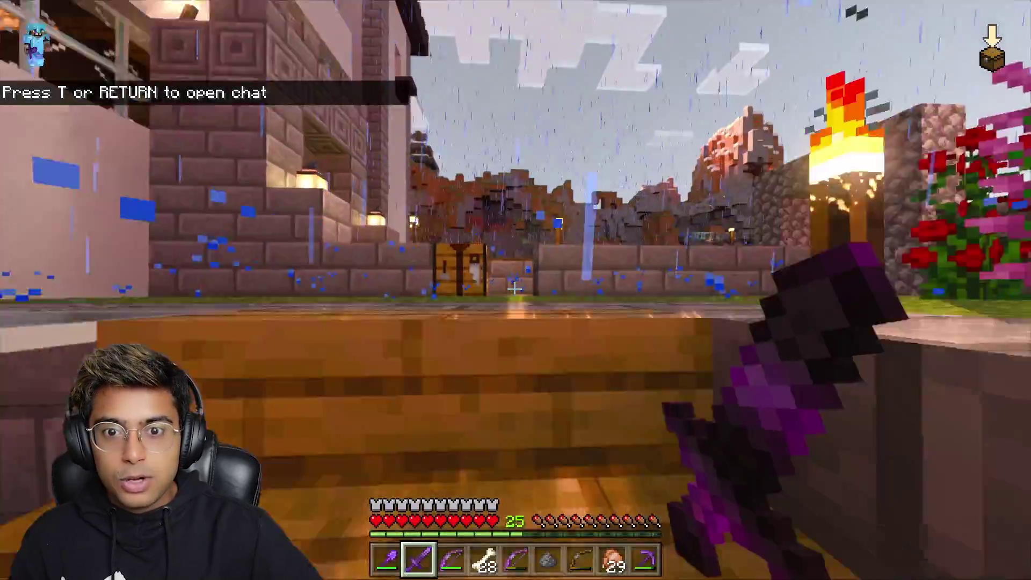
{"action": "key", "text": "w"}
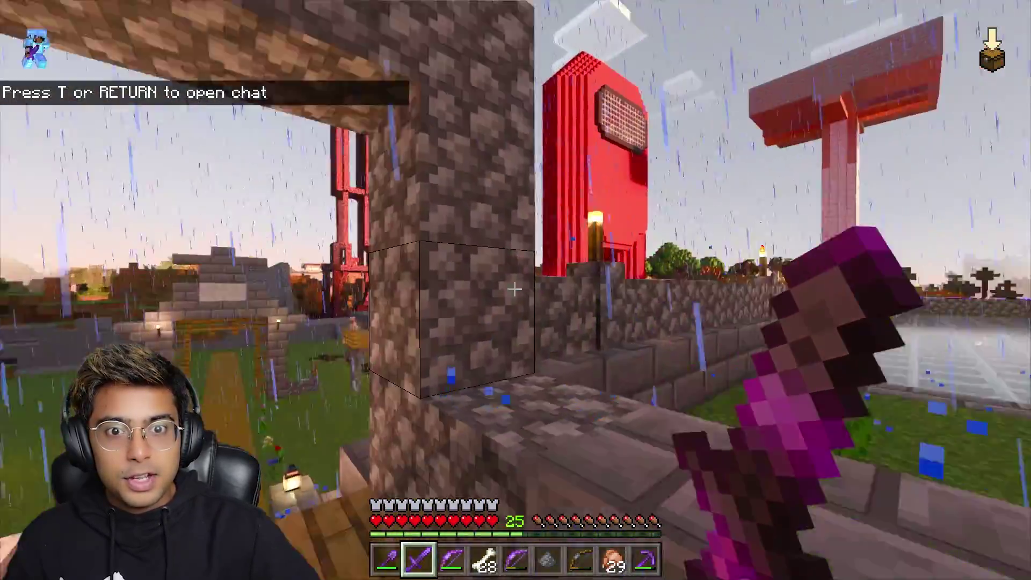
{"action": "key", "text": "w"}
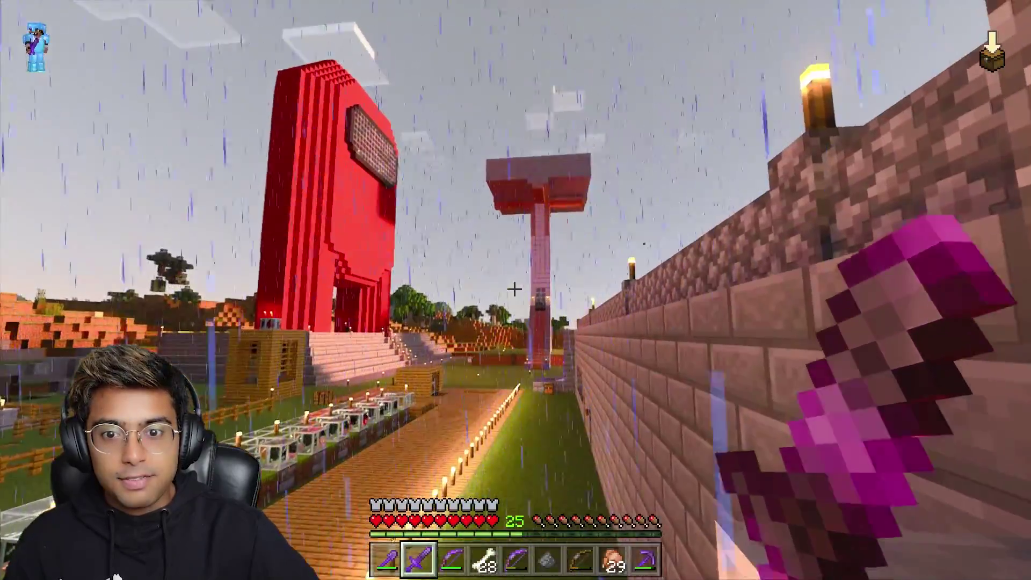
{"action": "key", "text": "w"}
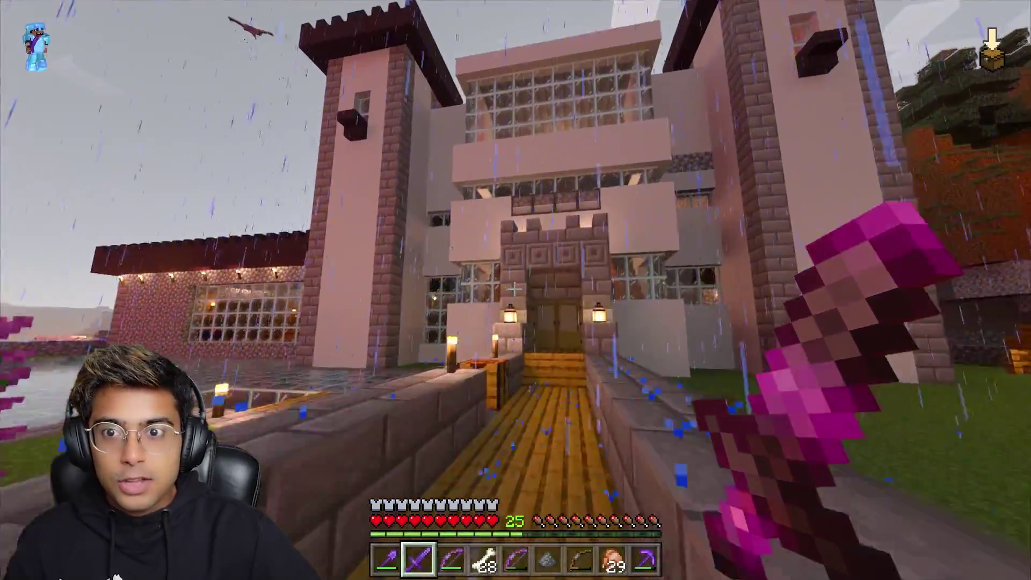
{"action": "key", "text": "w"}
{"action": "right_click", "coordinate": [515, 290]}
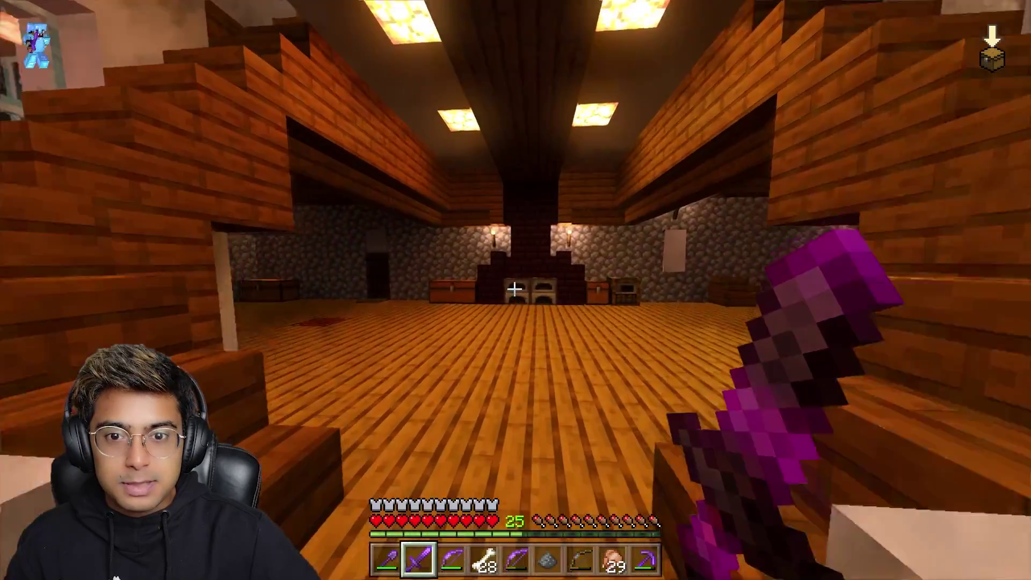
Climb to the castle bedroom, sleep in the bed, then walk outside toward the red tower
{"action": "key", "text": "w"}
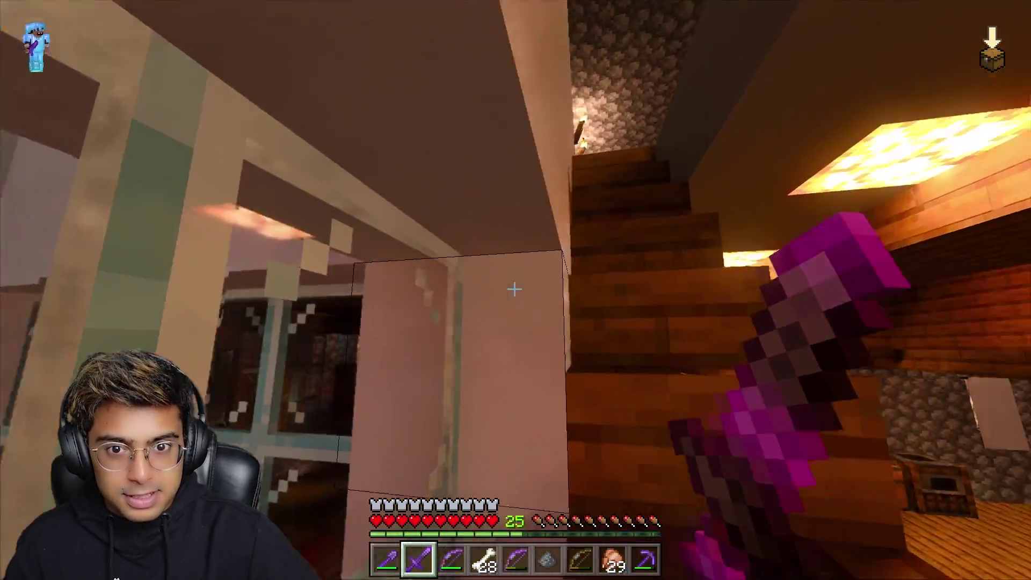
{"action": "key", "text": "w"}
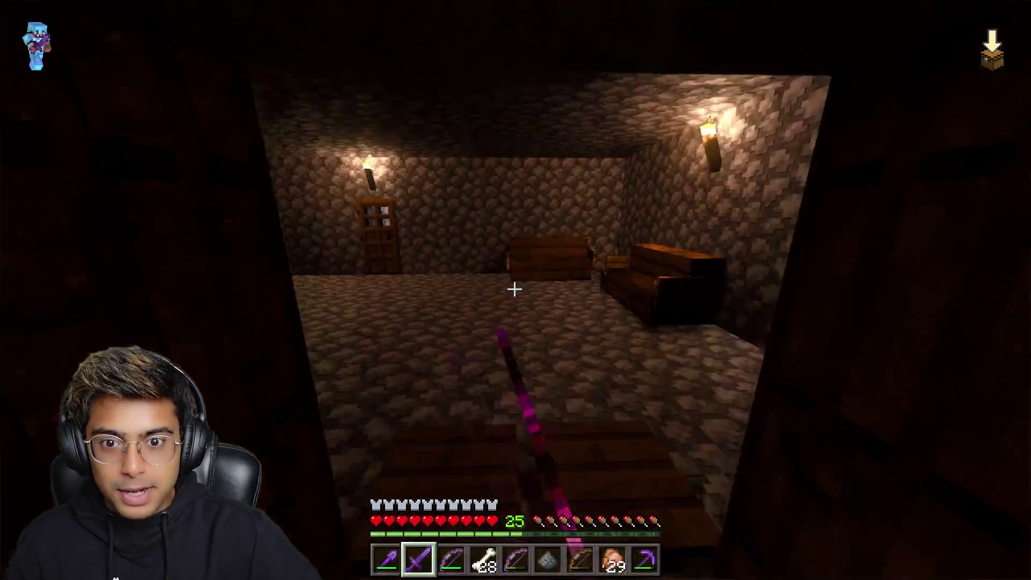
{"action": "key", "text": "w"}
{"action": "right_click", "coordinate": [515, 290]}
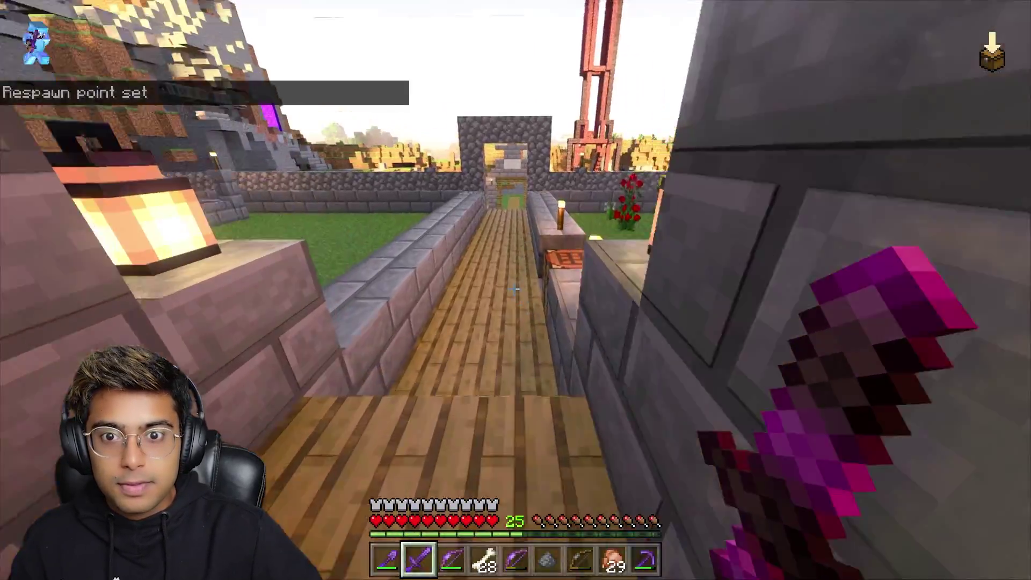
{"action": "key", "text": "w"}
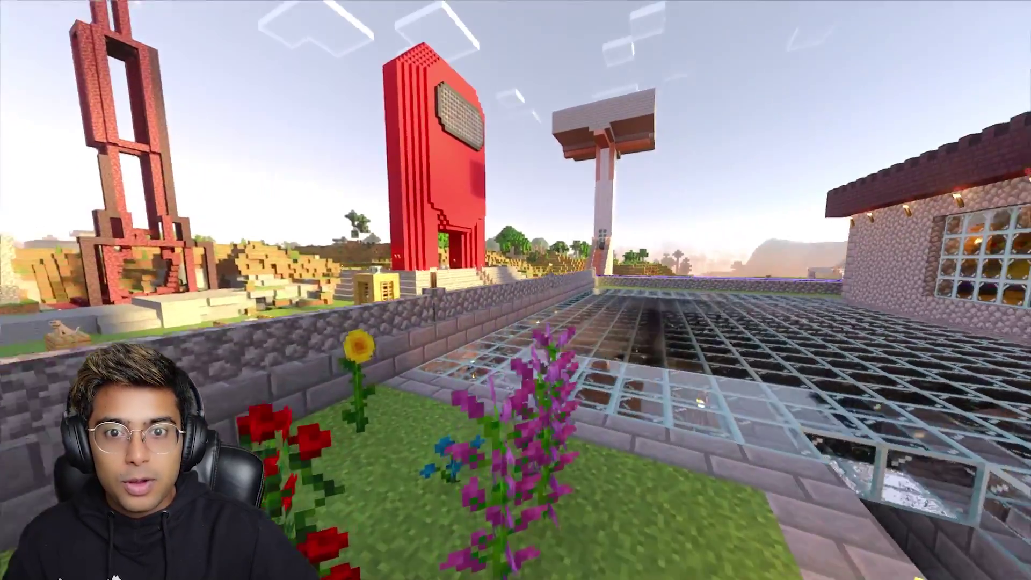
{"action": "key", "text": "w"}
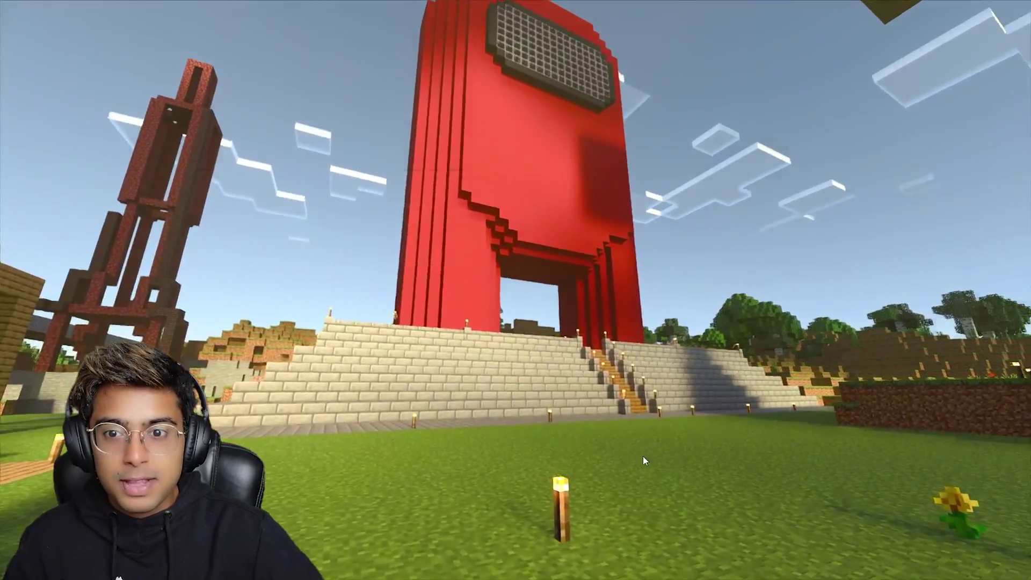
Pause the game and scroll the Video settings down to the Ray Tracing option
{"action": "key", "text": "Escape"}
{"action": "left_click", "coordinate": [360, 256]}
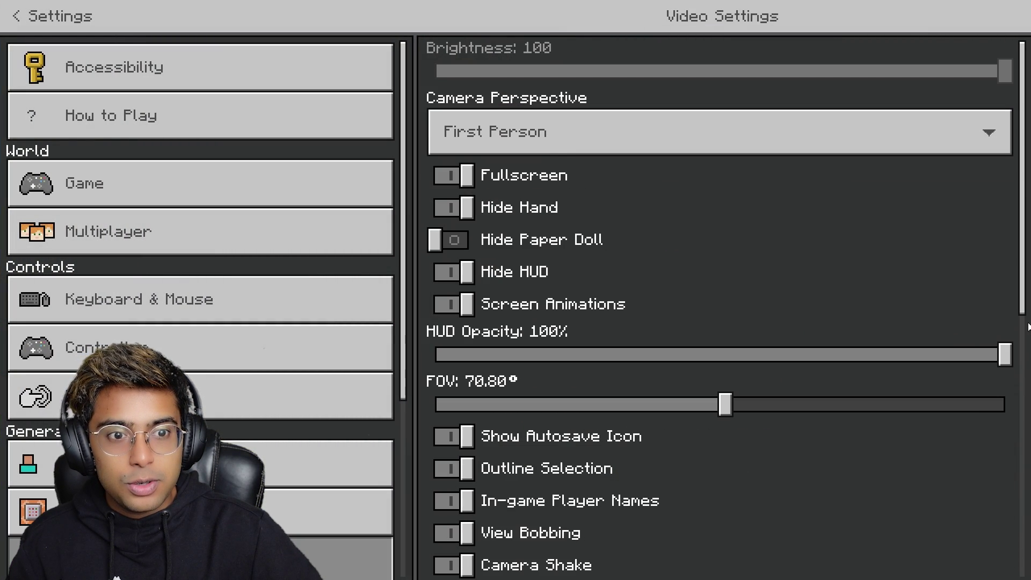
{"action": "scroll", "coordinate": [650, 497], "scroll_direction": "down", "scroll_amount": 10}
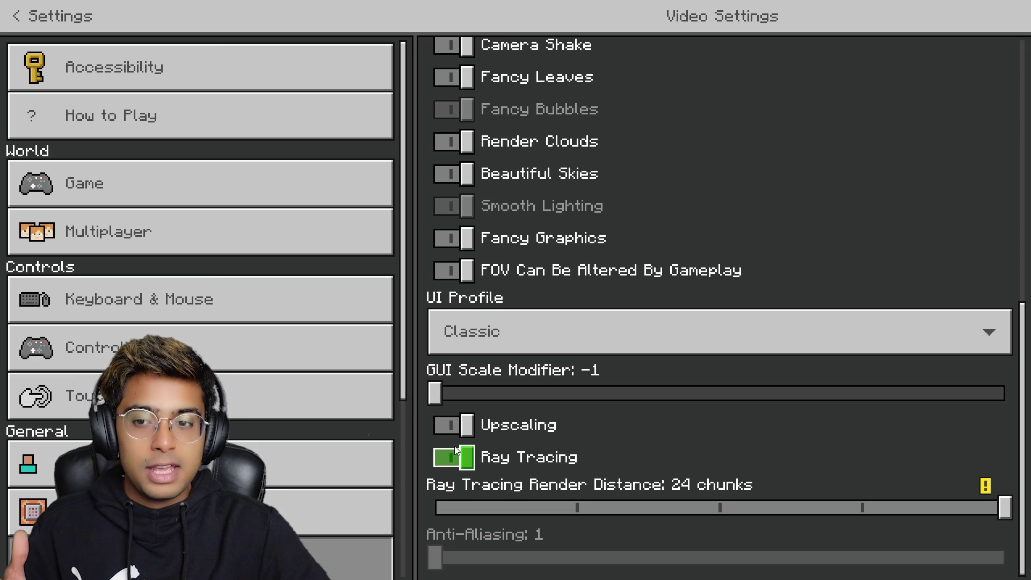
Toggle Ray Tracing off and exit Settings back to the game
{"action": "left_click", "coordinate": [454, 446]}
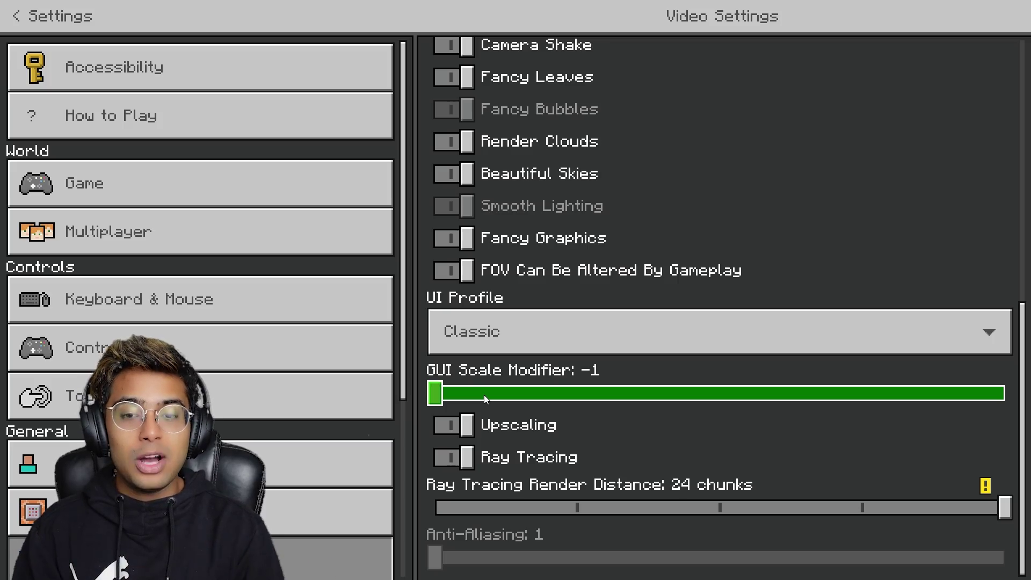
{"action": "key", "text": "Escape"}
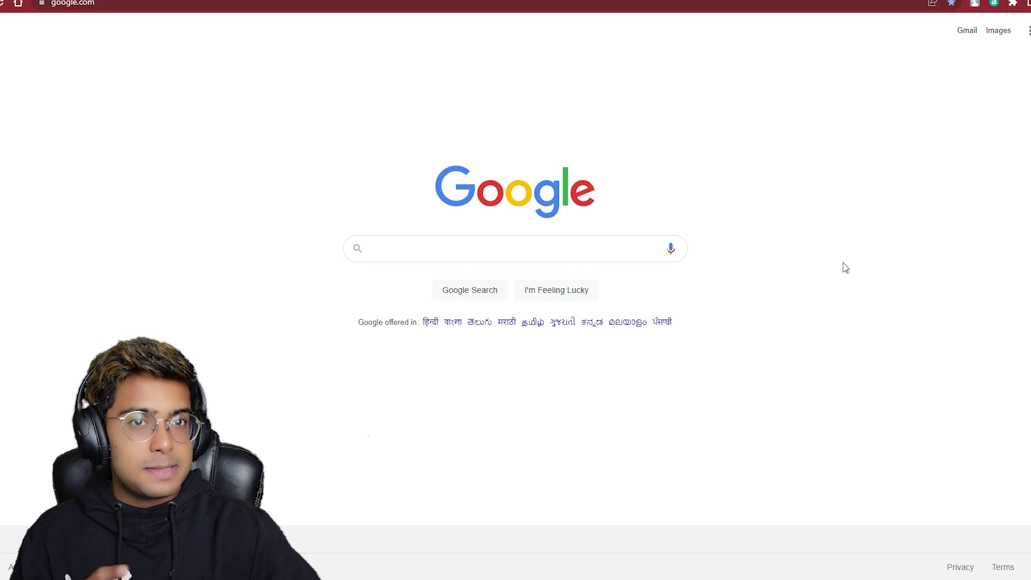
Run a Google search for 'esbe shaders'
{"action": "left_click", "coordinate": [505, 247]}
{"action": "type", "text": "esbe shaders"}
{"action": "key", "text": "Return"}
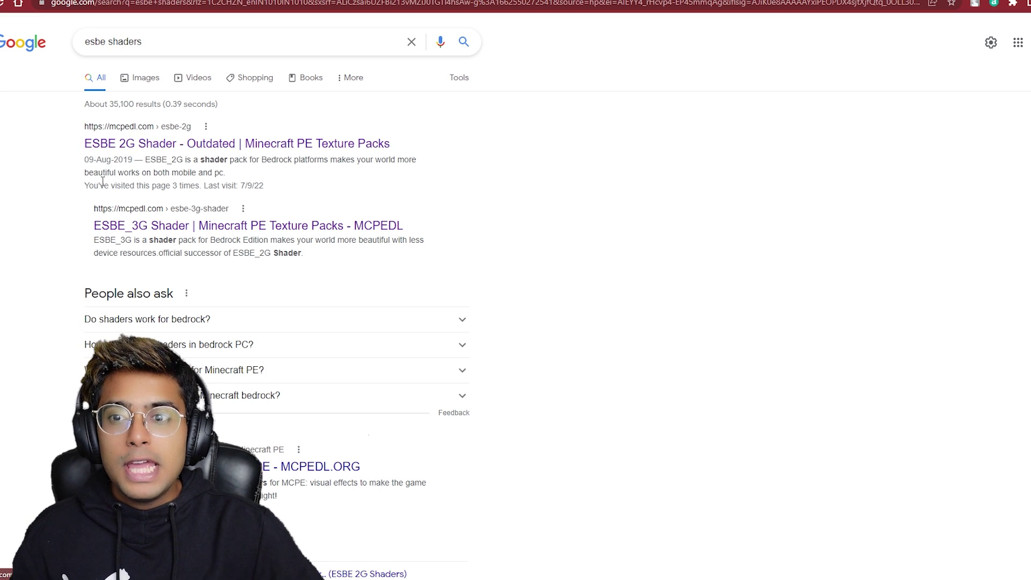
Open MCPEDL's ESBE_3G Shader page and download ESBE_3G v2.2 directly past the redirect
{"action": "left_click", "coordinate": [261, 226]}
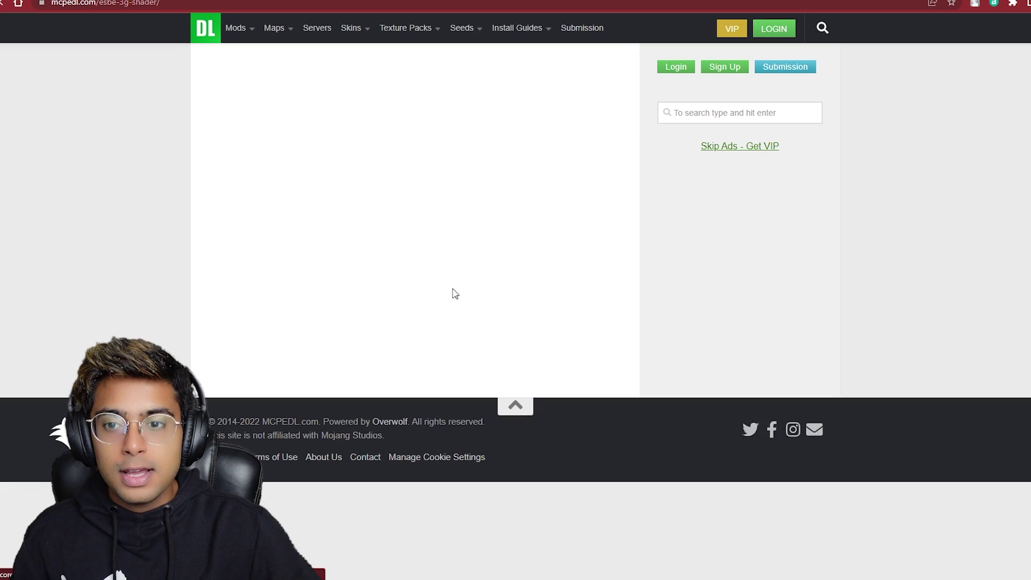
{"action": "scroll", "coordinate": [411, 311], "scroll_direction": "down", "scroll_amount": 15}
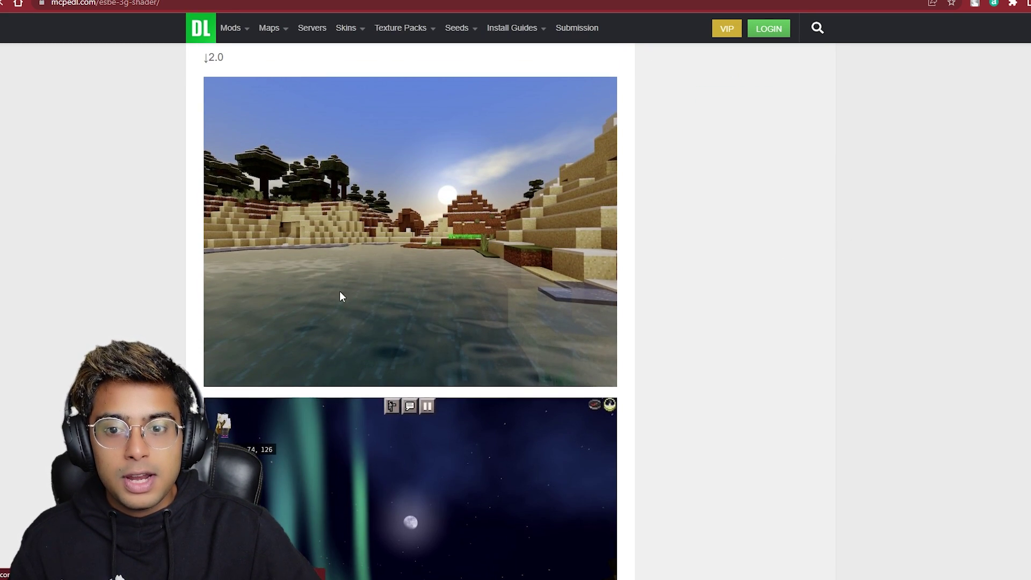
{"action": "scroll", "coordinate": [516, 325], "scroll_direction": "down", "scroll_amount": 10}
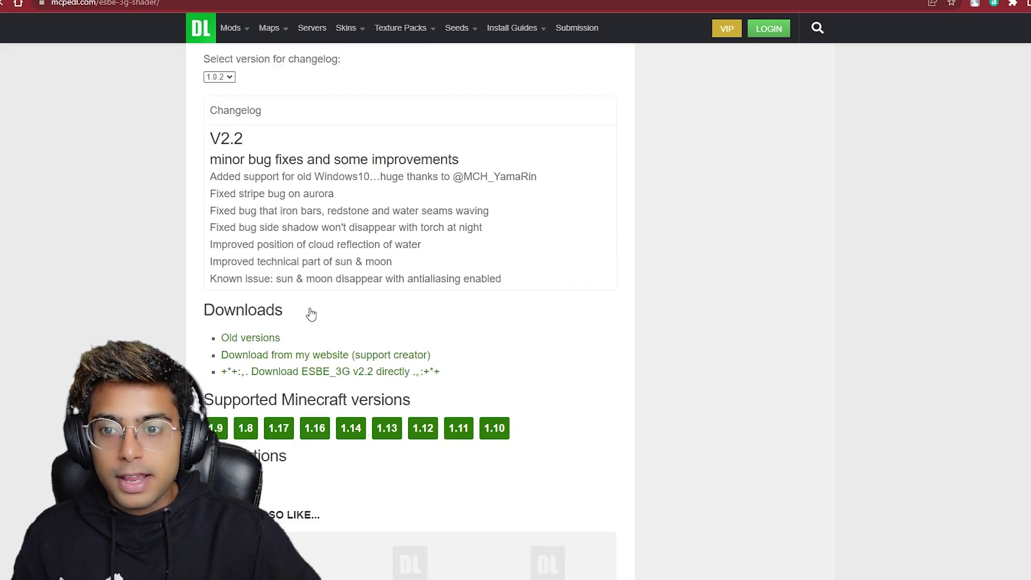
{"action": "scroll", "coordinate": [311, 314], "scroll_direction": "down", "scroll_amount": 4}
{"action": "scroll", "coordinate": [204, 250], "scroll_direction": "up", "scroll_amount": 3}
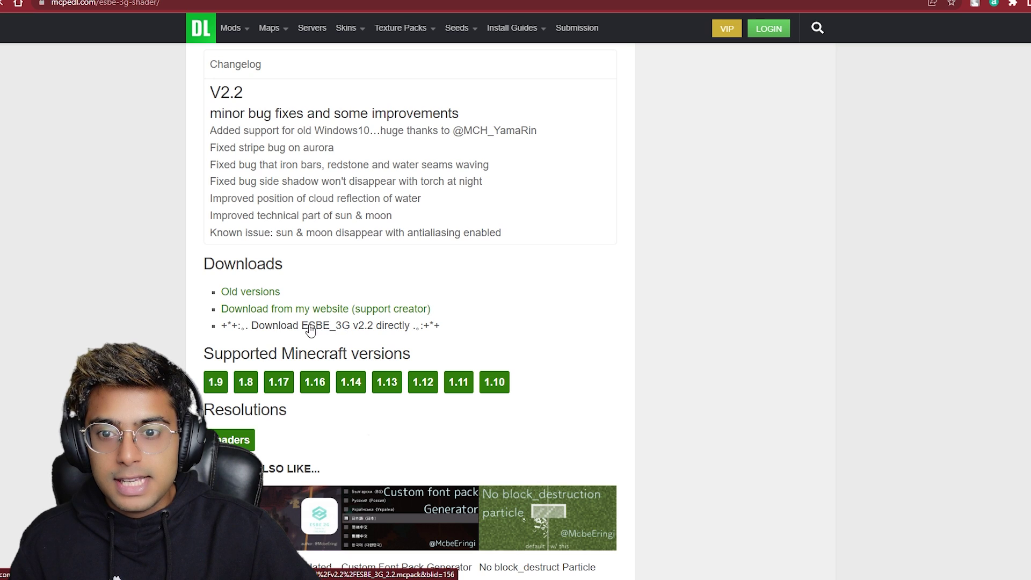
{"action": "left_click", "coordinate": [358, 328]}
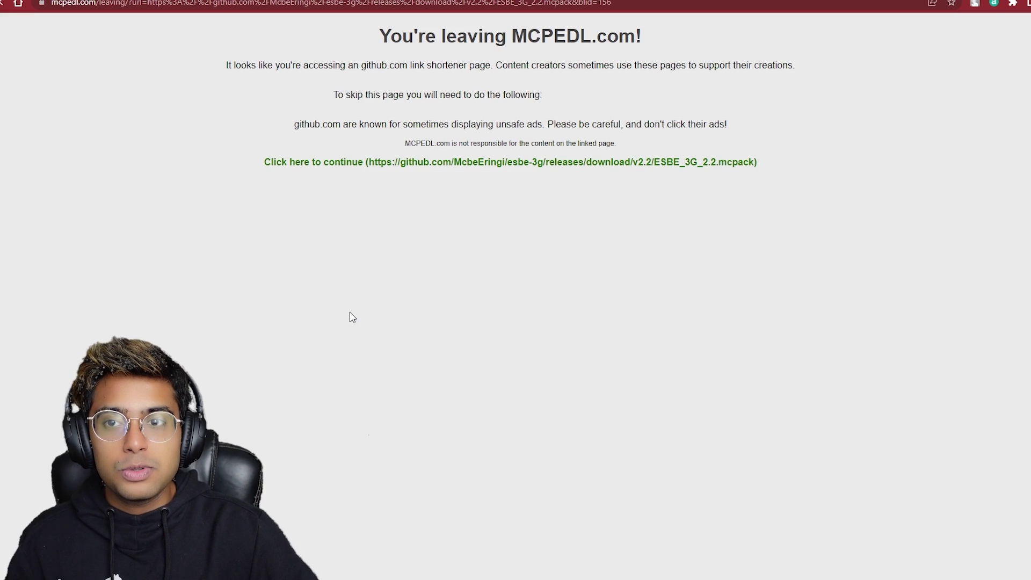
{"action": "left_click", "coordinate": [486, 169]}
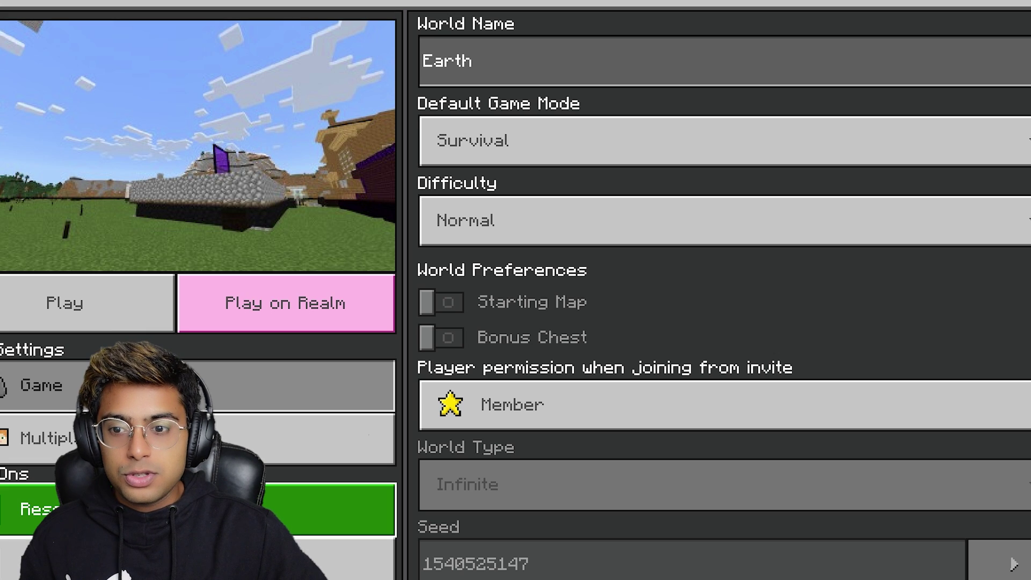
Activate ESBE_3G v2.2 from My Packs in the Earth world's resource packs
{"action": "left_click", "coordinate": [161, 509]}
{"action": "left_click", "coordinate": [546, 145]}
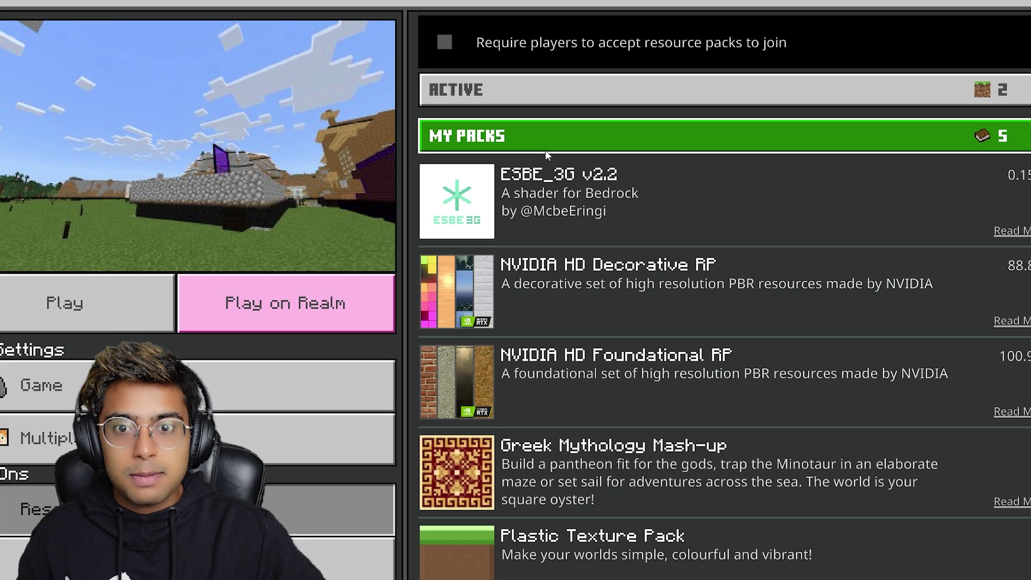
{"action": "left_click", "coordinate": [529, 210]}
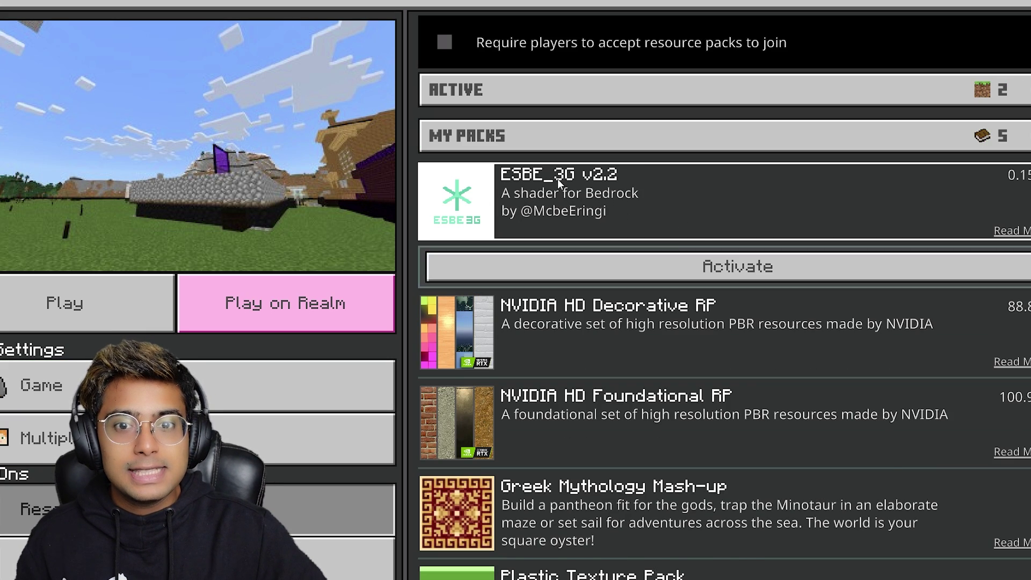
{"action": "left_click", "coordinate": [626, 259]}
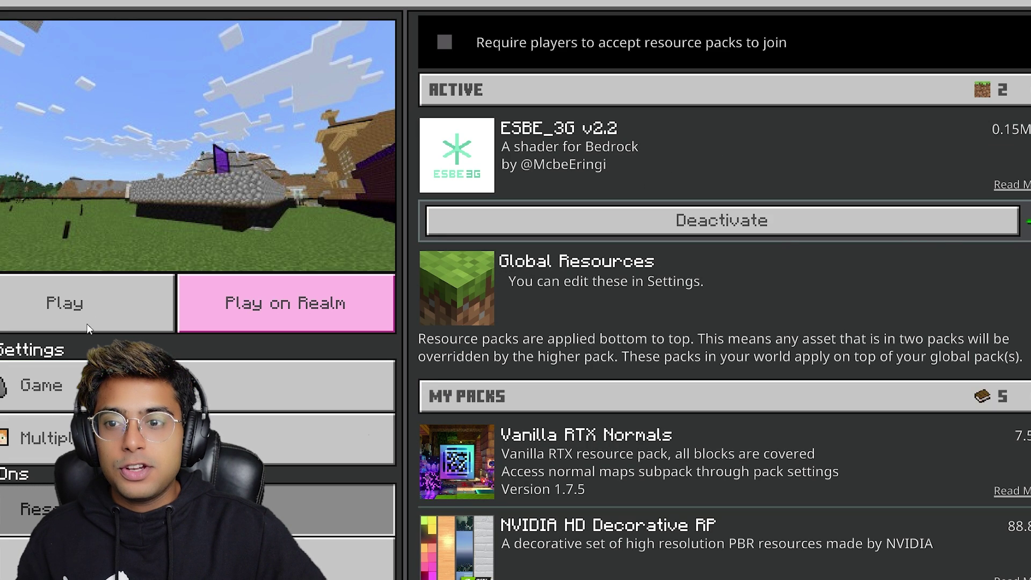